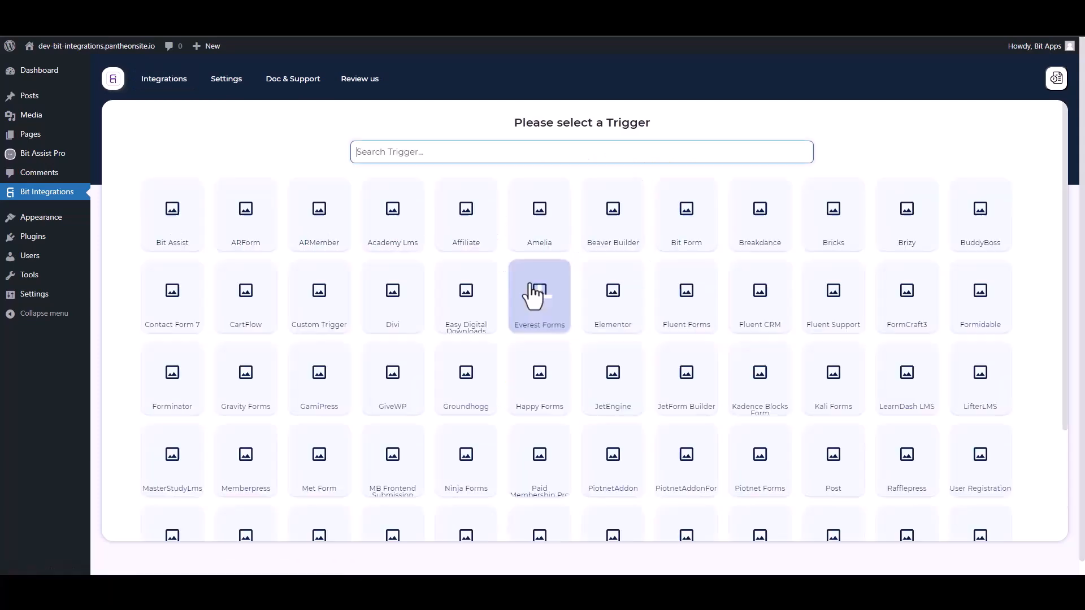
Choose Bit Assist as the trigger, copy its webhook URL and start fetching the response.
{"action": "left_click", "coordinate": [192, 203]}
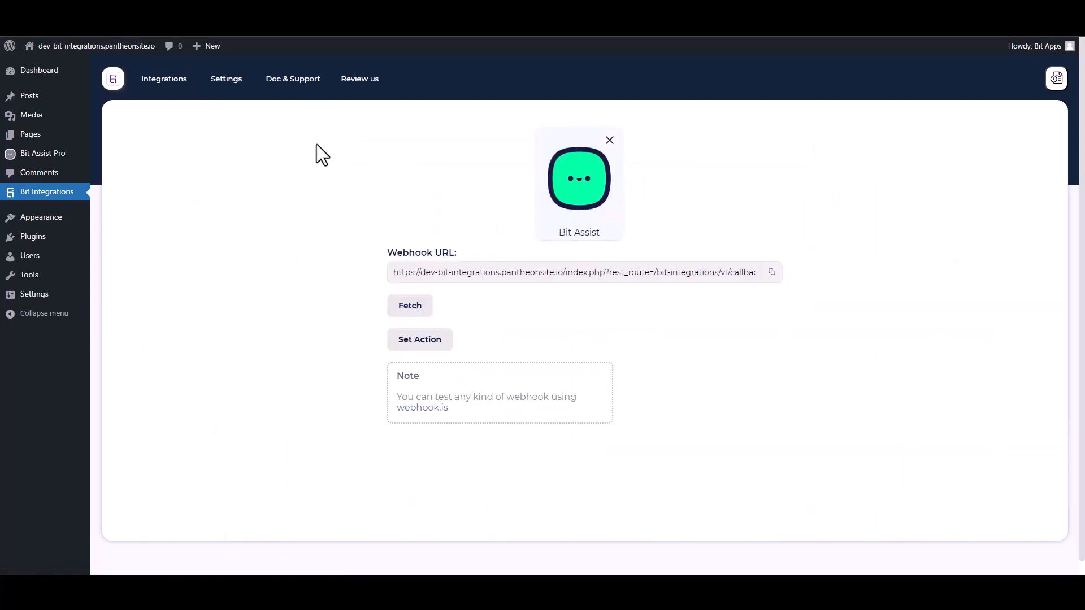
{"action": "left_click", "coordinate": [772, 273]}
{"action": "left_click", "coordinate": [419, 309]}
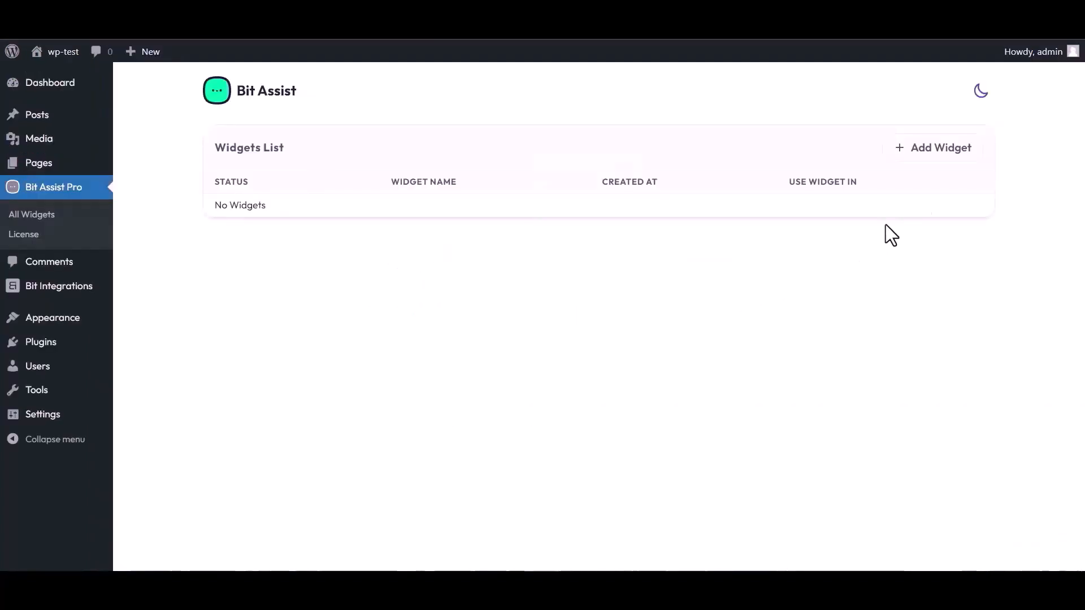
In Bit Assist, create a new widget named "Bit Integrations".
{"action": "left_click", "coordinate": [936, 151]}
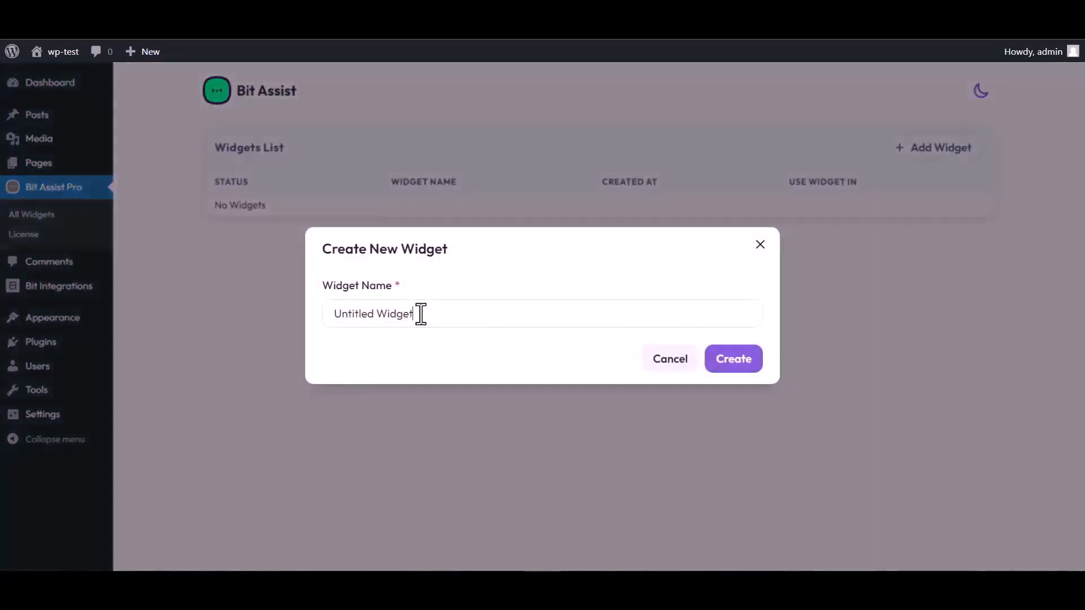
{"action": "triple_click", "coordinate": [420, 314]}
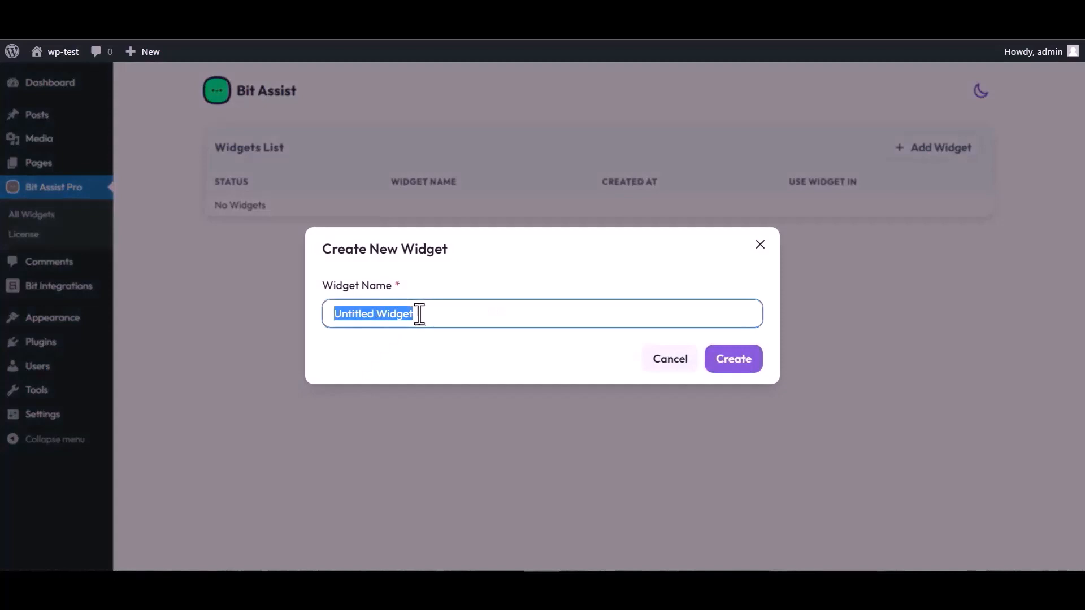
{"action": "type", "text": "Bit "}
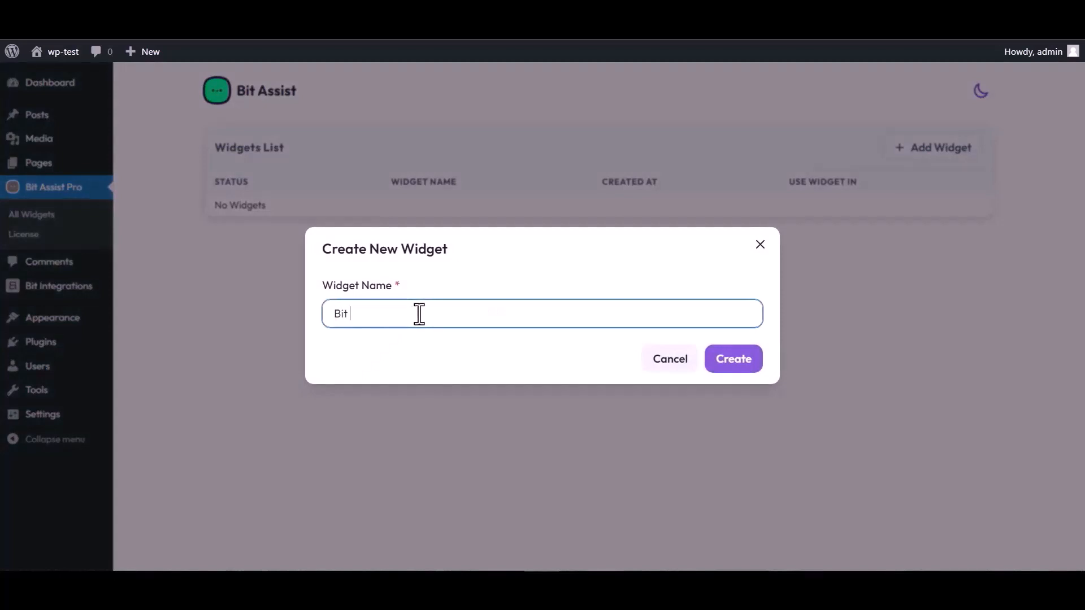
{"action": "type", "text": "Integrations"}
{"action": "left_click", "coordinate": [743, 368]}
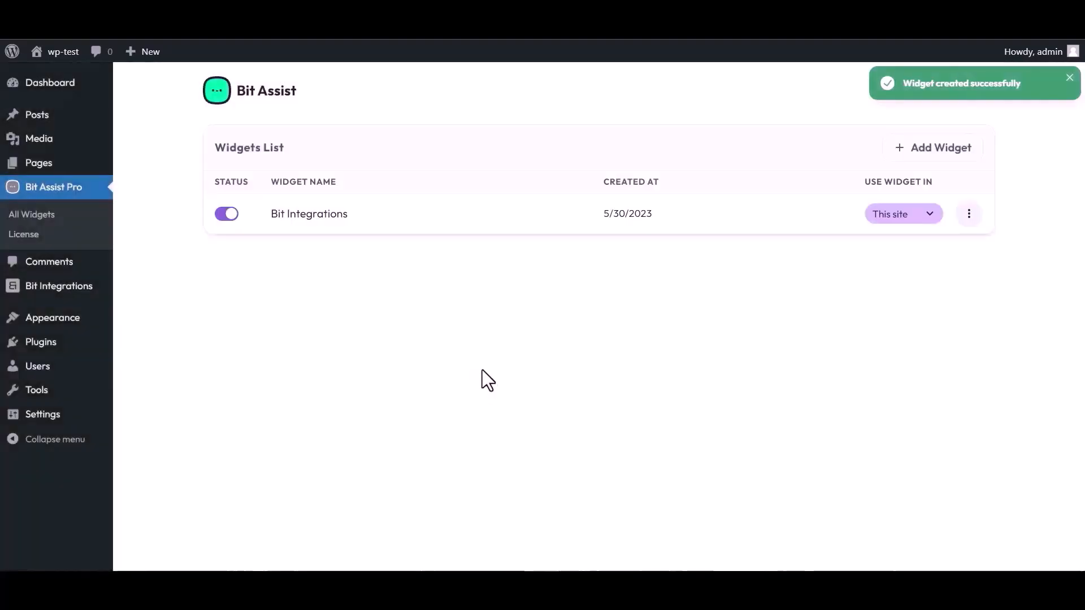
Open the Bit Integrations widget for editing and start a new Custom Form channel.
{"action": "left_click", "coordinate": [968, 216]}
{"action": "left_click", "coordinate": [858, 251]}
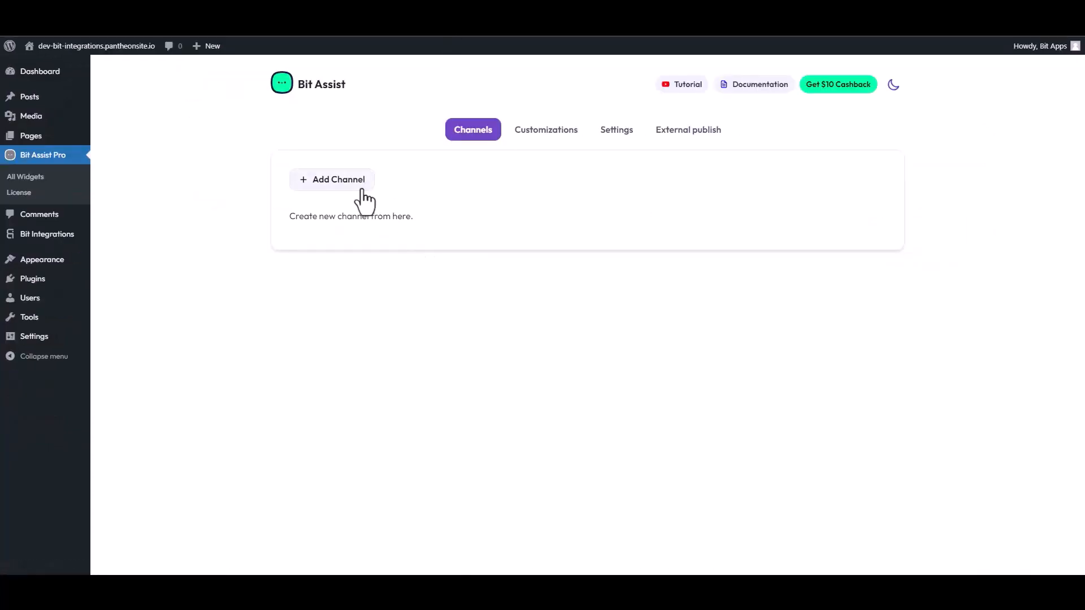
{"action": "left_click", "coordinate": [360, 186]}
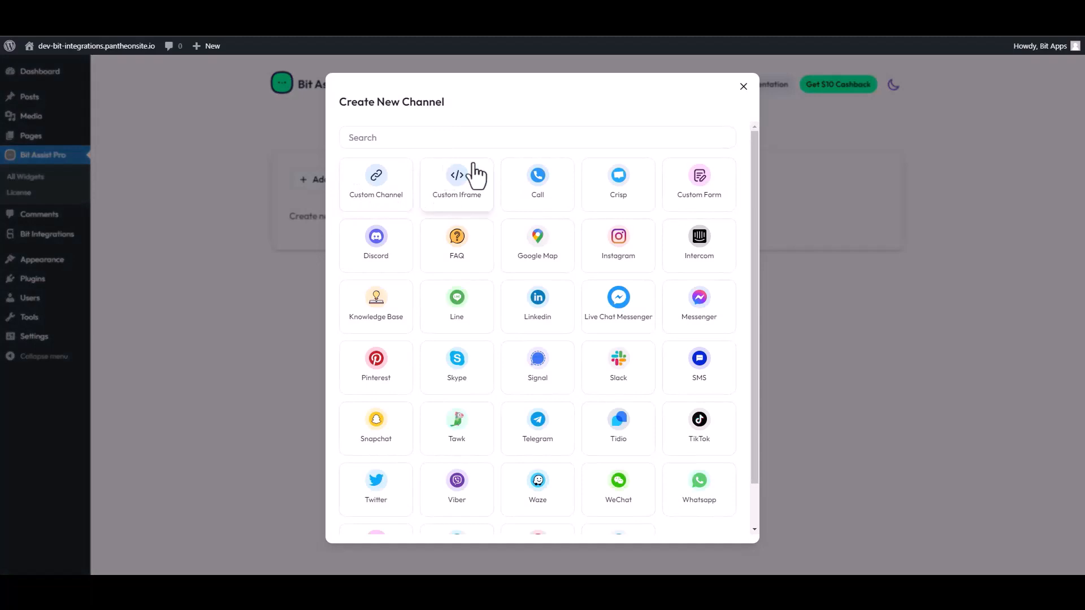
{"action": "left_click", "coordinate": [690, 197]}
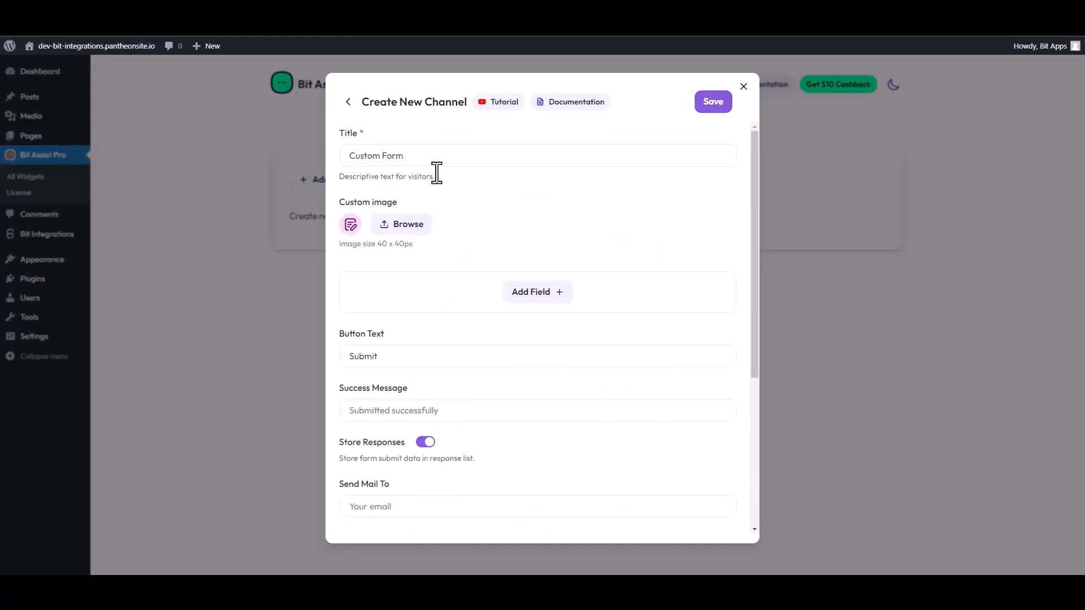
Add a text field to the custom form and label it "Name".
{"action": "left_click", "coordinate": [531, 300]}
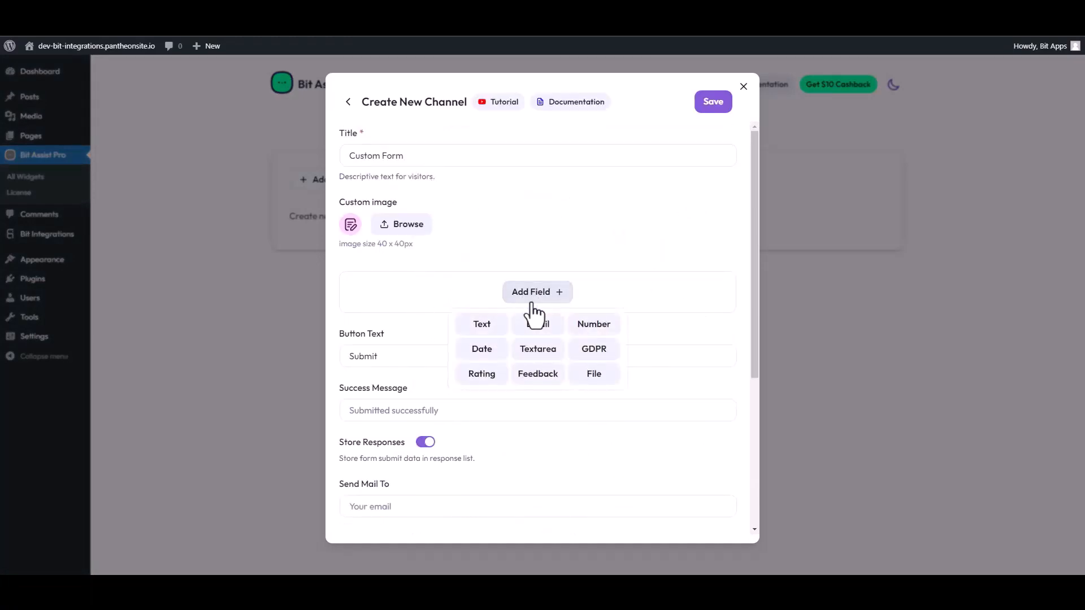
{"action": "left_click", "coordinate": [479, 328]}
{"action": "double_click", "coordinate": [407, 322]}
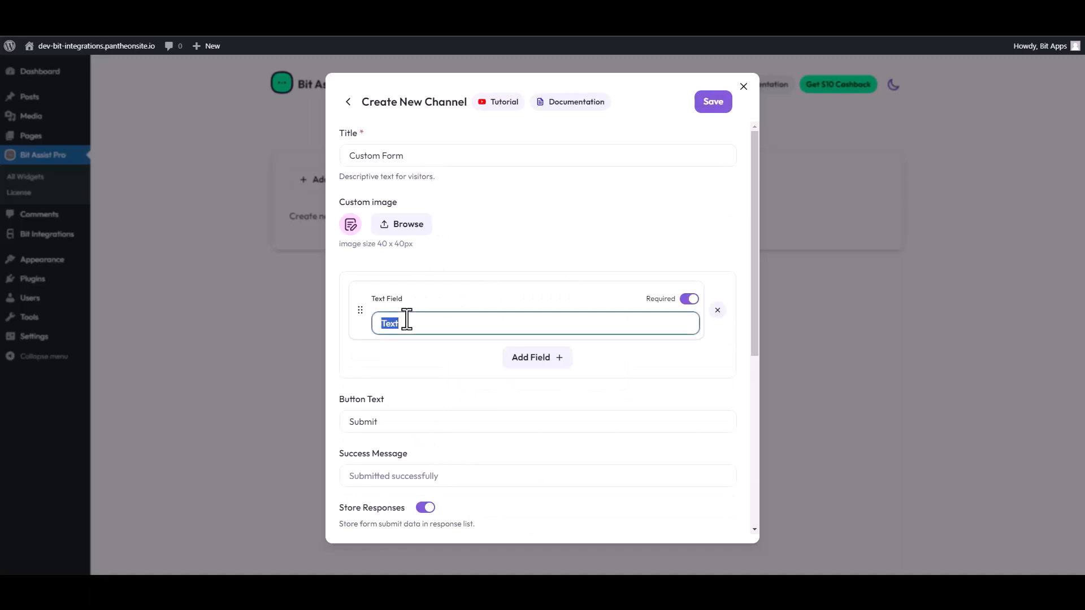
{"action": "type", "text": "Name"}
Add a textarea field below the Name field and label it "Description".
{"action": "left_click", "coordinate": [532, 361]}
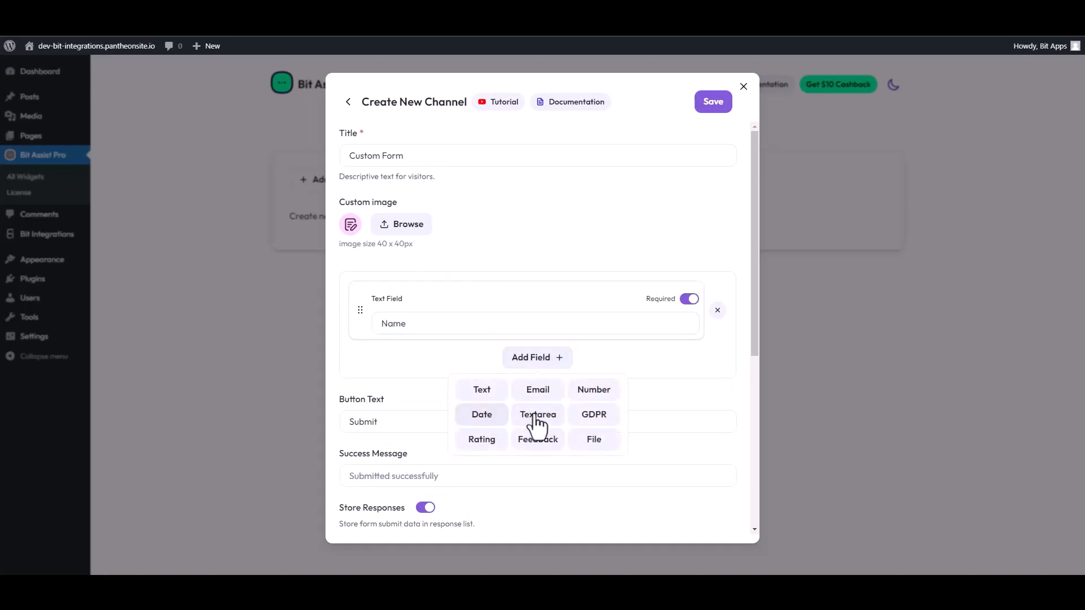
{"action": "left_click", "coordinate": [537, 420]}
{"action": "double_click", "coordinate": [409, 388]}
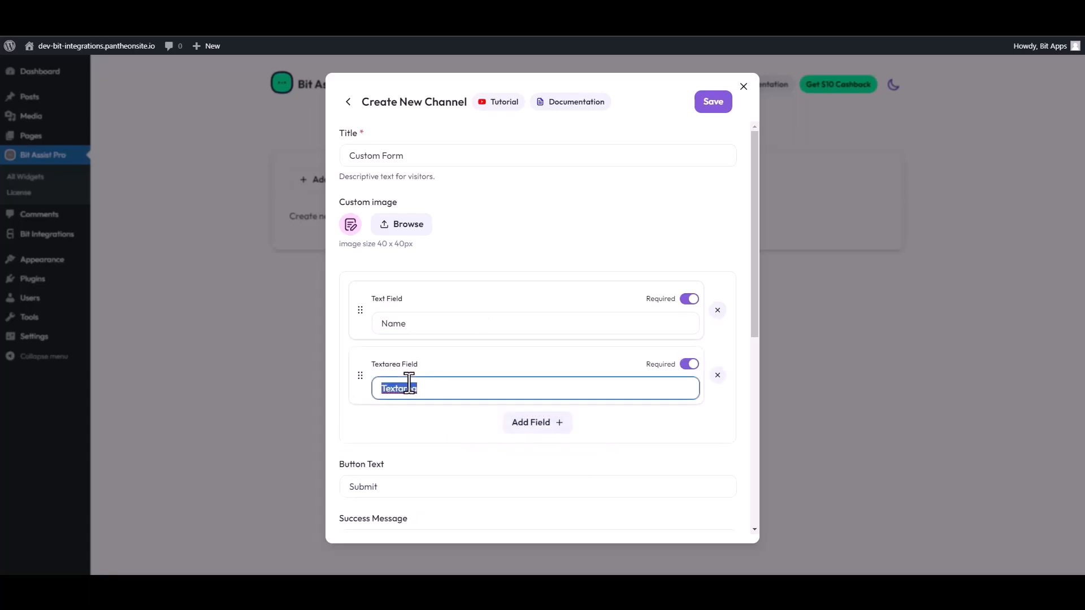
{"action": "type", "text": "Description"}
Paste the copied Bit Integrations webhook URL into the form channel's Webhook URL setting.
{"action": "scroll", "coordinate": [581, 414], "scroll_direction": "down", "scroll_amount": 4}
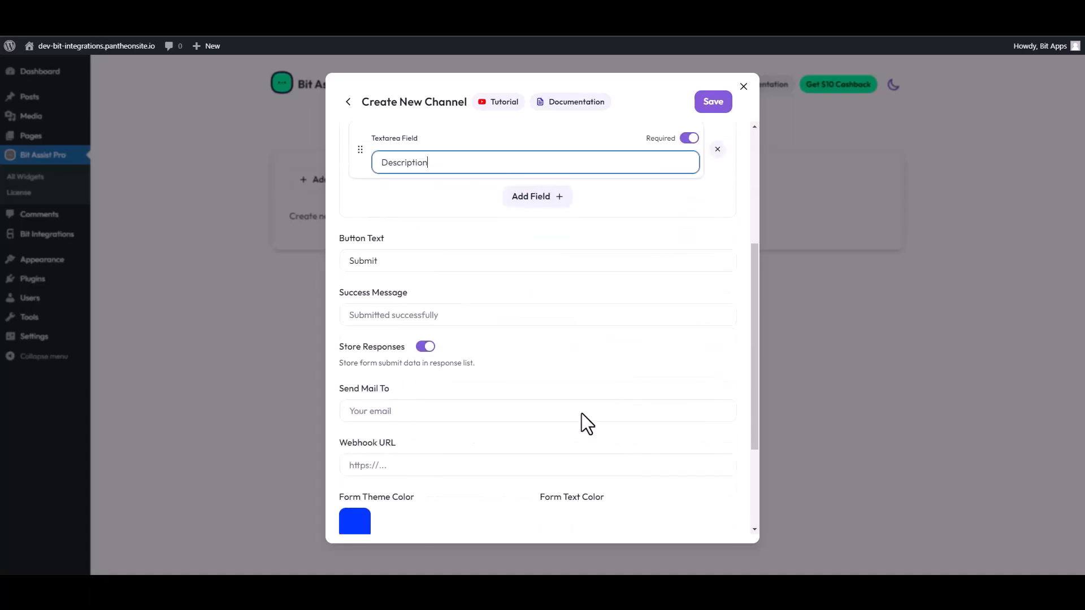
{"action": "scroll", "coordinate": [559, 402], "scroll_direction": "down", "scroll_amount": 2}
{"action": "left_click", "coordinate": [427, 354]}
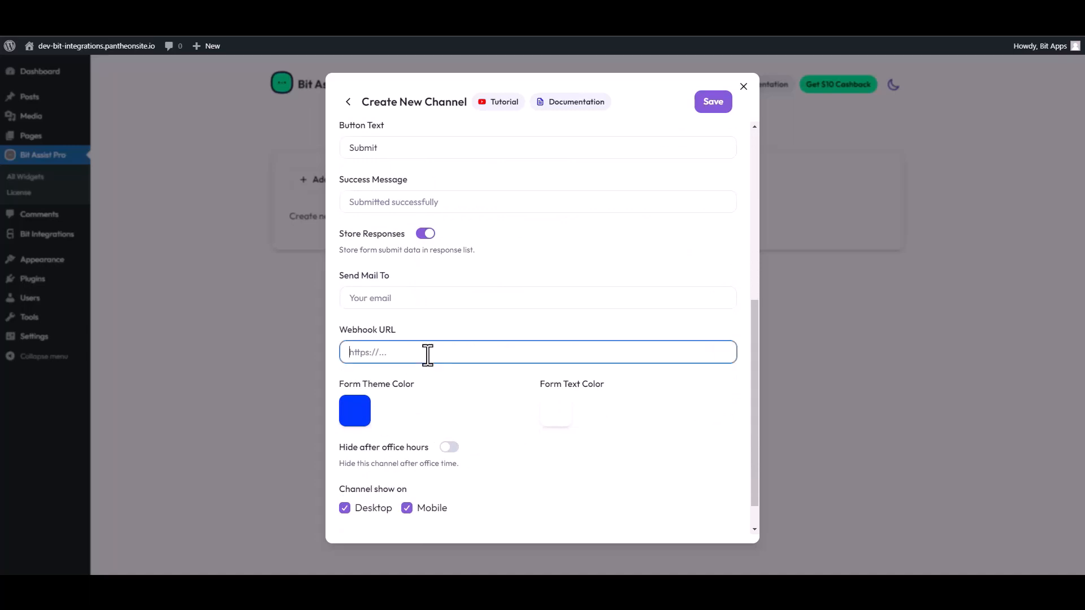
{"action": "key", "text": "ctrl+v"}
{"action": "scroll", "coordinate": [466, 443], "scroll_direction": "down", "scroll_amount": 1}
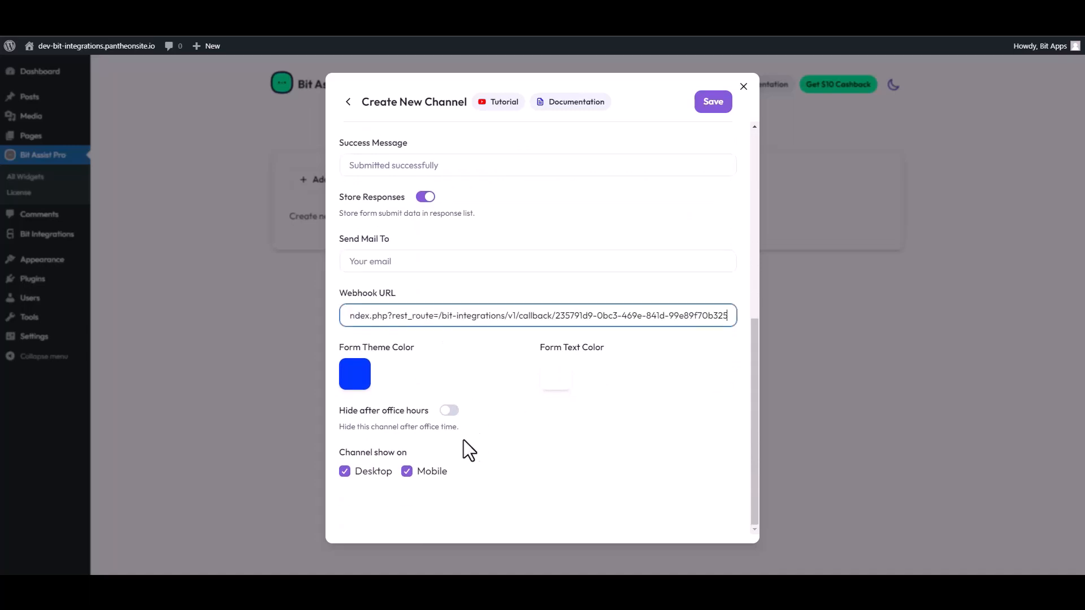
Set the channel title to "Contact Form" and save the channel.
{"action": "scroll", "coordinate": [463, 440], "scroll_direction": "up", "scroll_amount": 6}
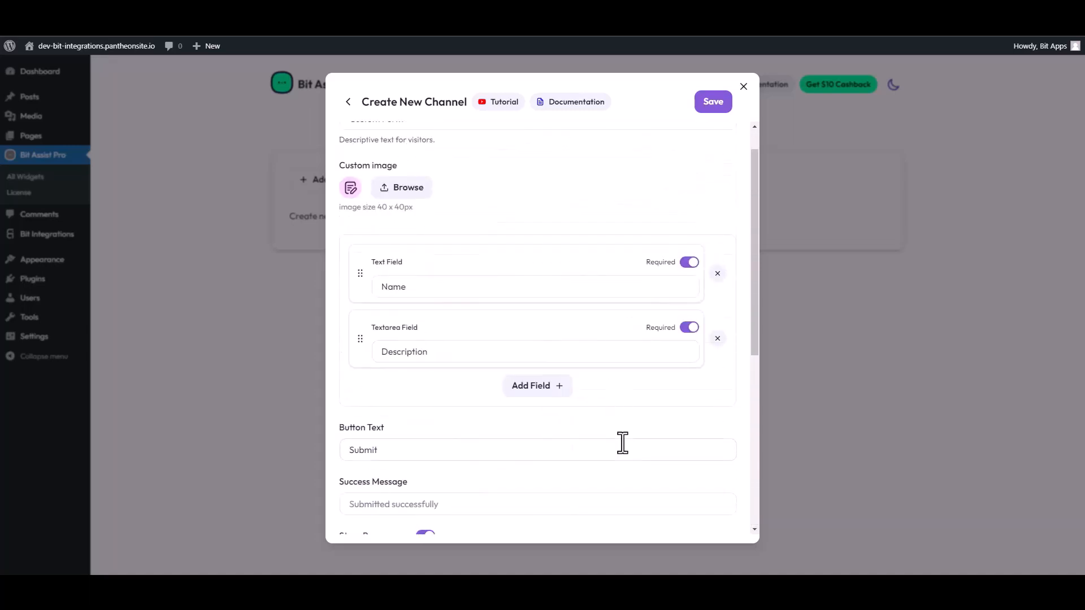
{"action": "scroll", "coordinate": [622, 443], "scroll_direction": "up", "scroll_amount": 1}
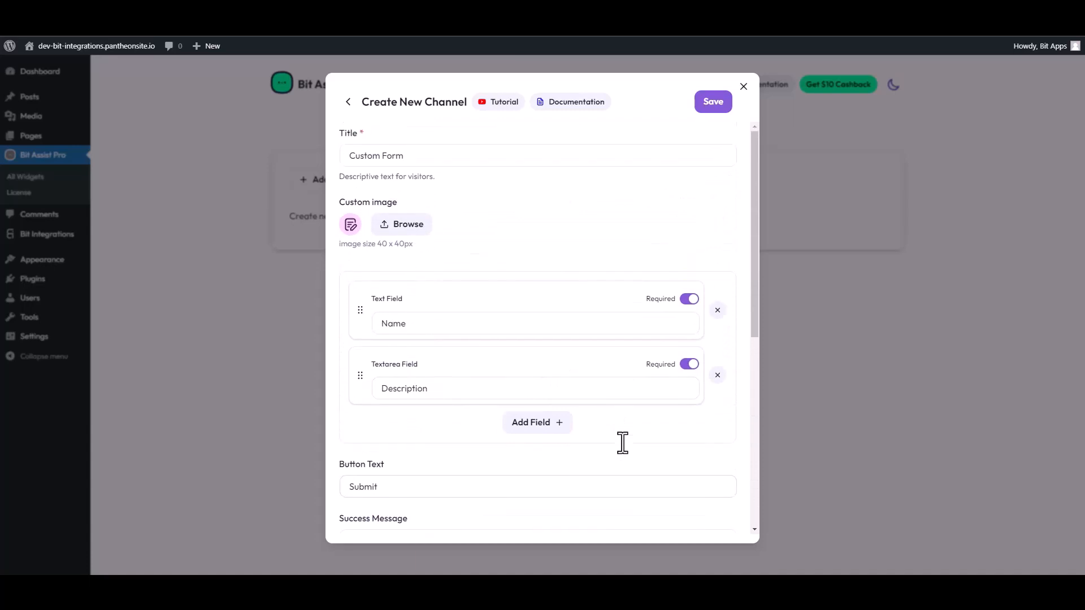
{"action": "triple_click", "coordinate": [414, 156]}
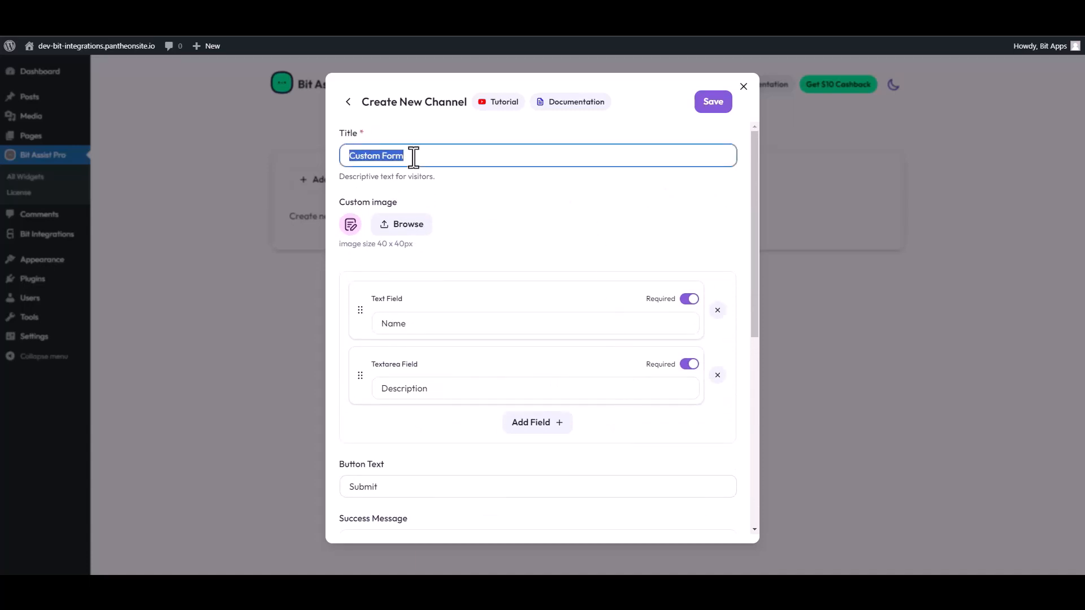
{"action": "type", "text": "C"}
{"action": "type", "text": "ontact Form"}
{"action": "left_click", "coordinate": [504, 211]}
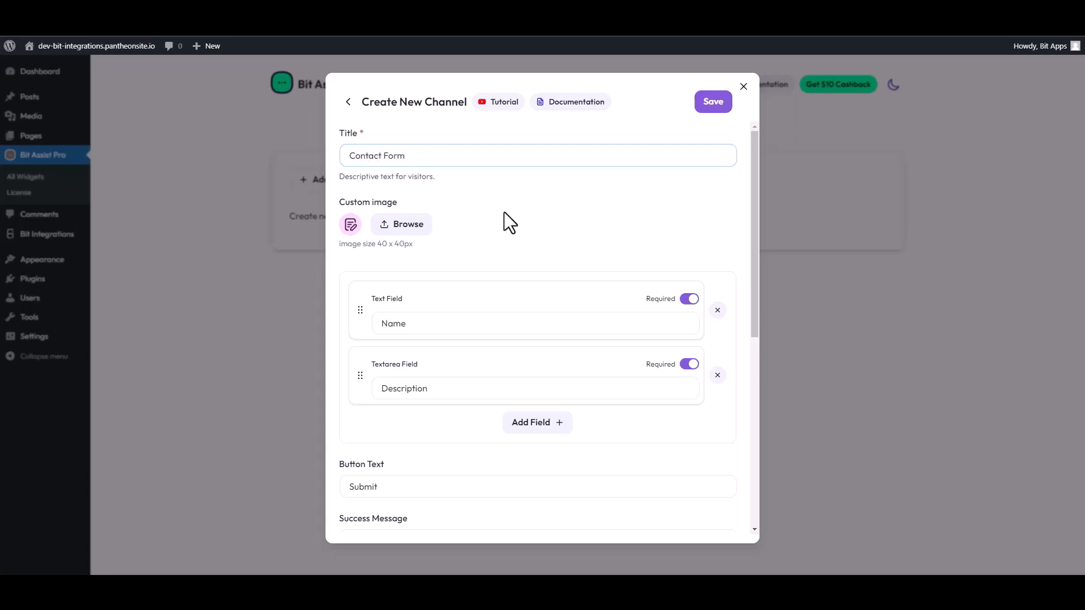
{"action": "left_click", "coordinate": [717, 107]}
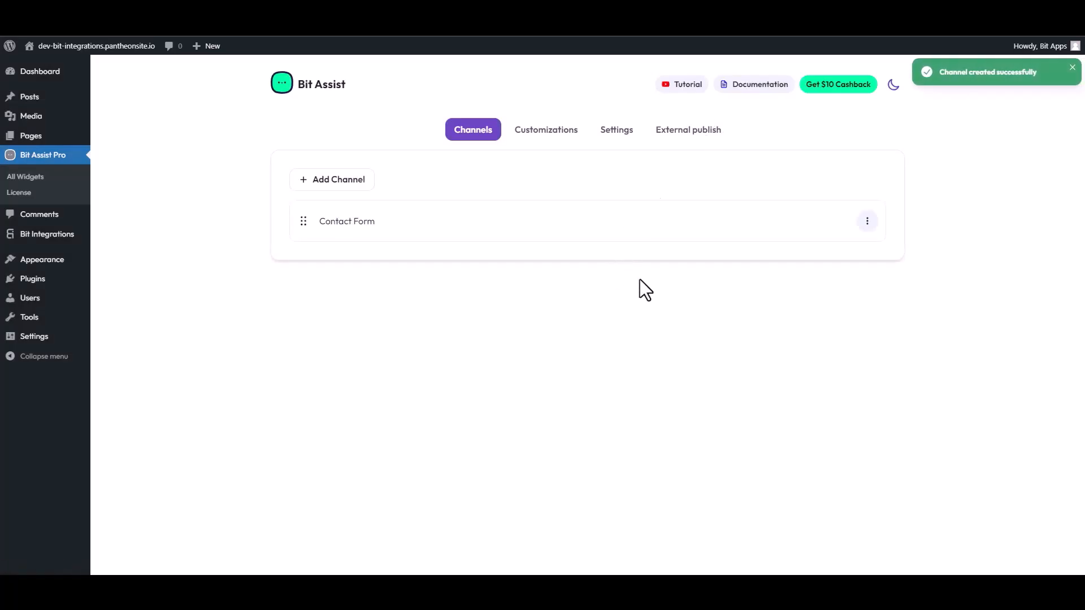
Visit the live site and open the Contact Form from the chat widget.
{"action": "left_click", "coordinate": [67, 46]}
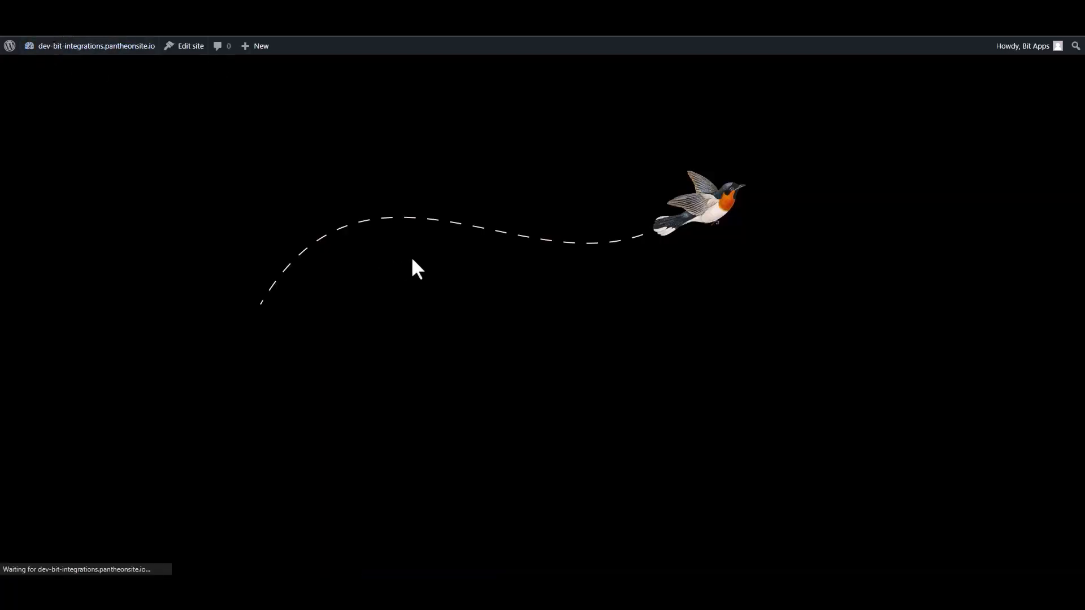
{"action": "left_click", "coordinate": [1056, 548]}
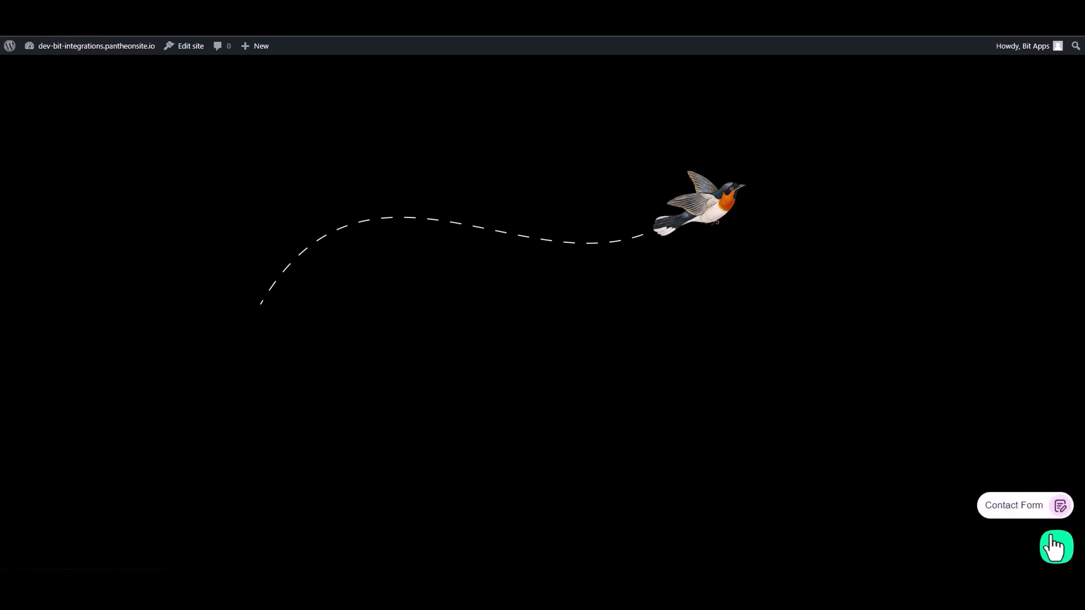
{"action": "left_click", "coordinate": [1012, 513]}
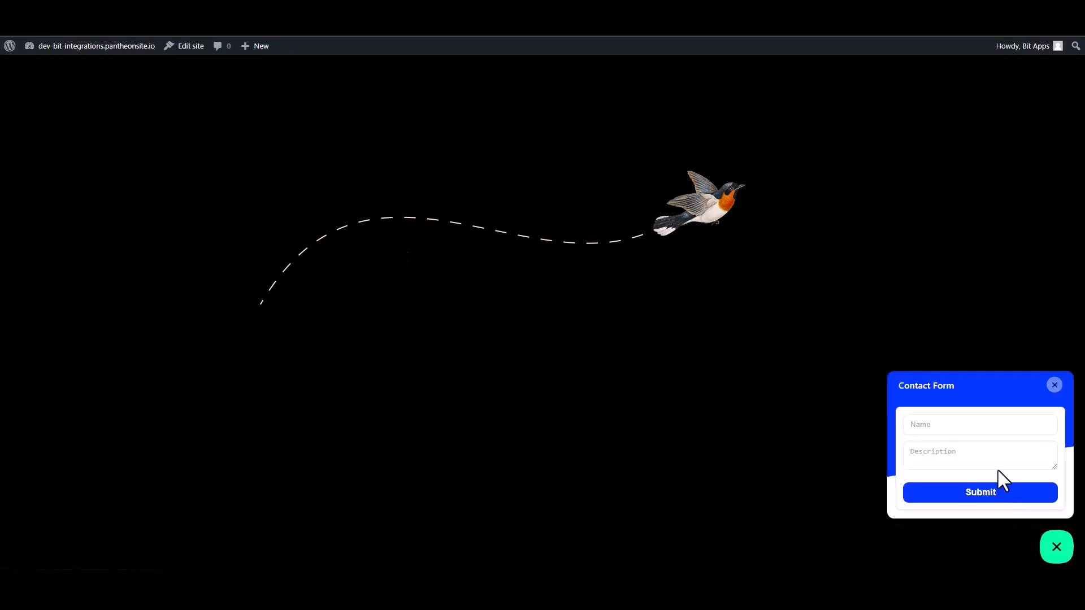
Fill in the contact form with "Name" as the name and "Hello World" as the description, and submit it.
{"action": "left_click", "coordinate": [949, 426]}
{"action": "type", "text": "Nam"}
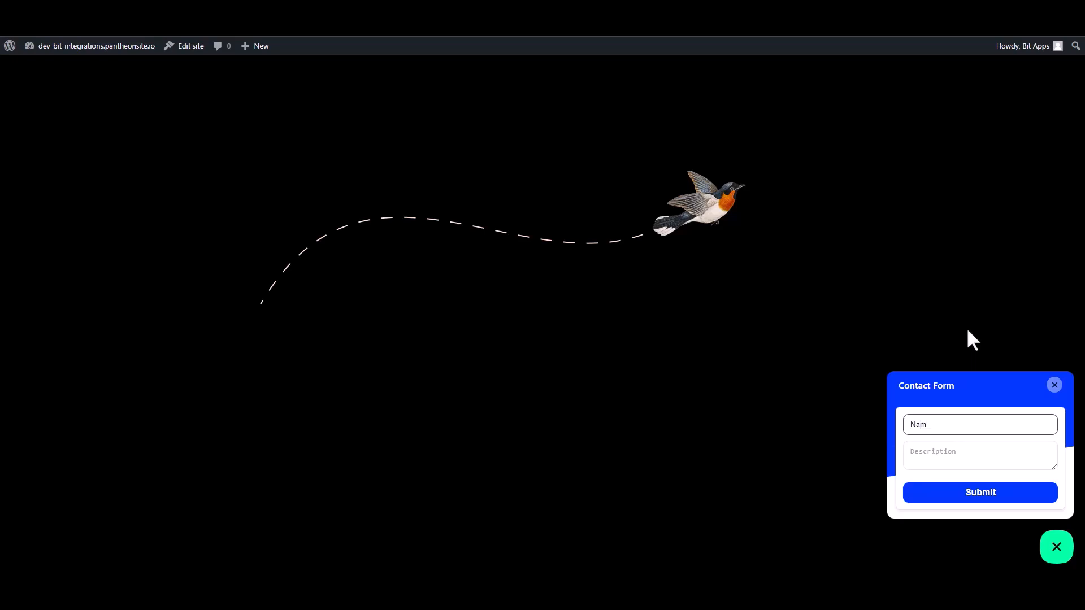
{"action": "type", "text": "e"}
{"action": "left_click", "coordinate": [947, 461]}
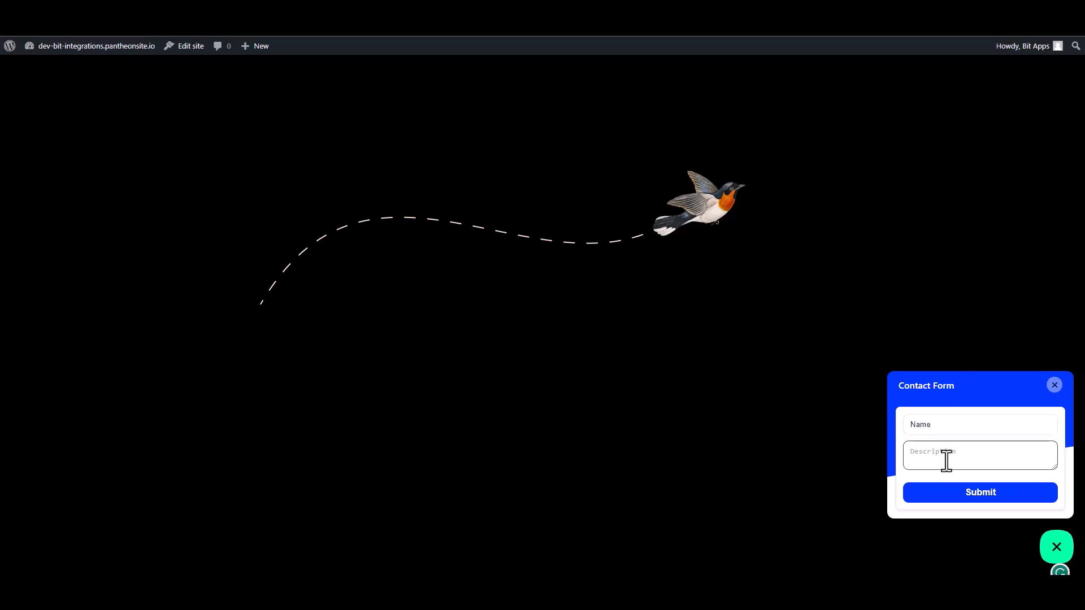
{"action": "type", "text": "Hello World"}
{"action": "left_click", "coordinate": [944, 503]}
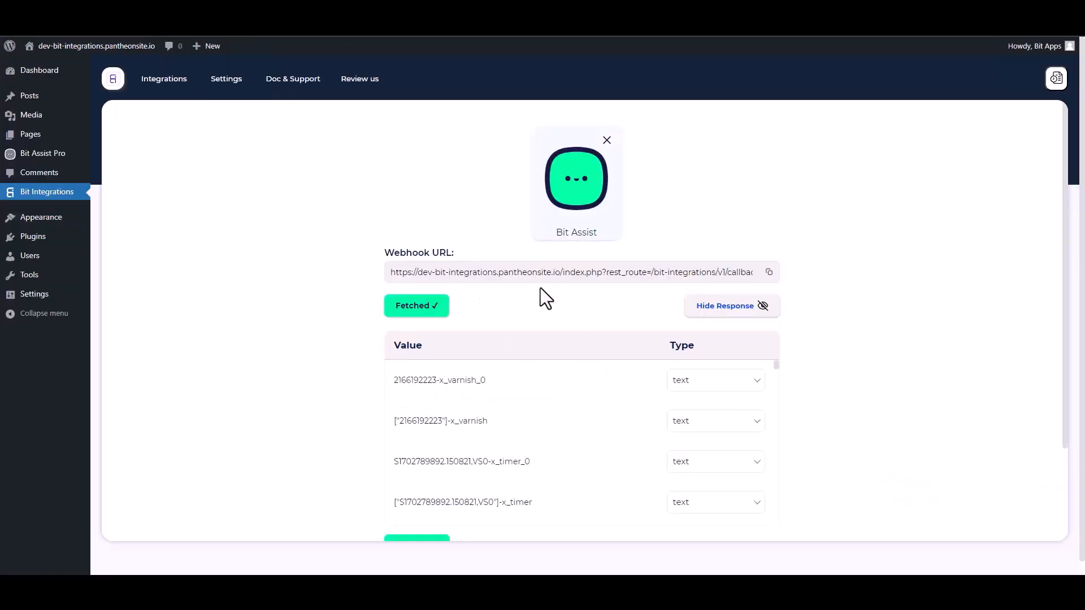
Back in Bit Integrations, proceed to setting the action for the fetched trigger and choose Asana.
{"action": "scroll", "coordinate": [496, 327], "scroll_direction": "down", "scroll_amount": 2}
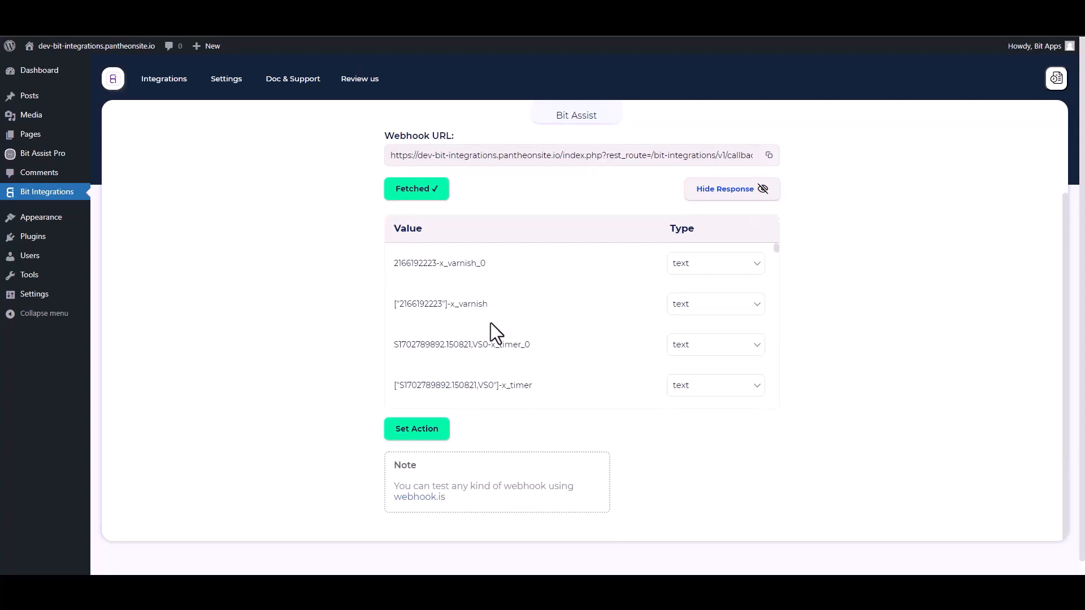
{"action": "left_click", "coordinate": [432, 438]}
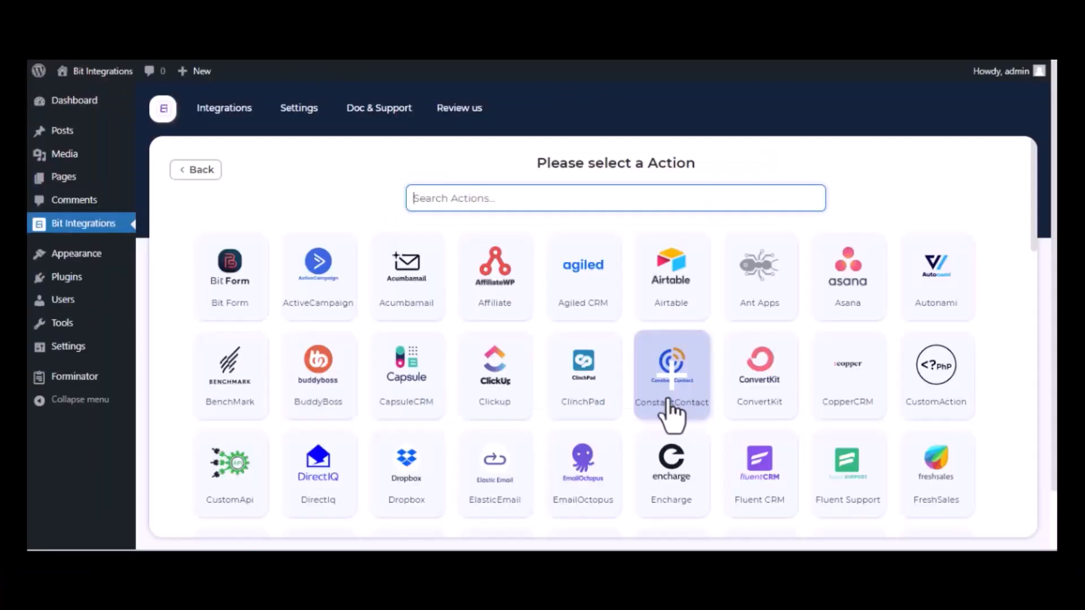
{"action": "type", "text": "asa"}
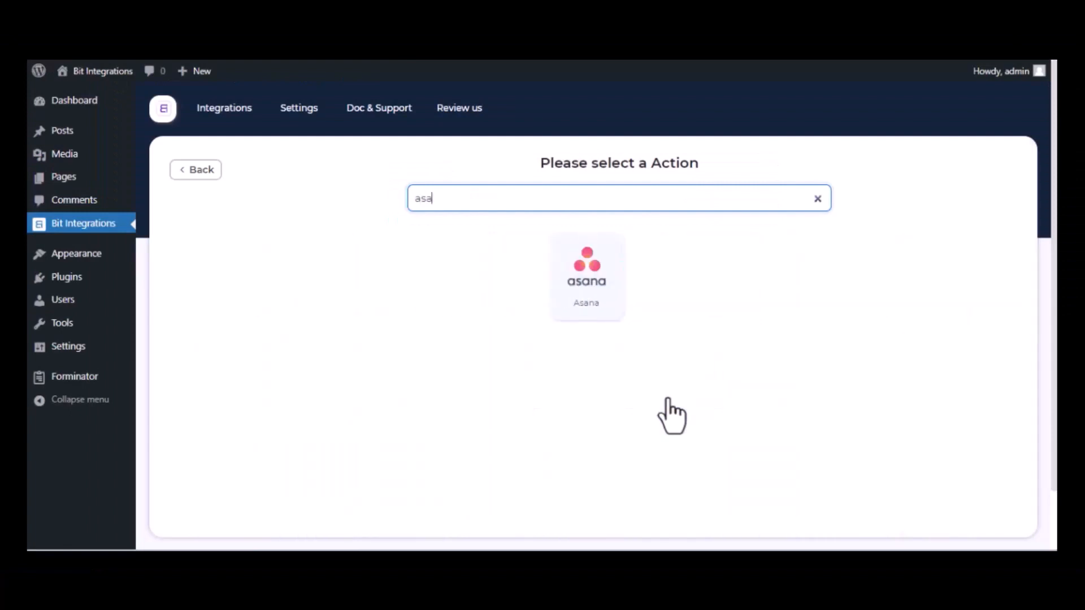
{"action": "left_click", "coordinate": [584, 286]}
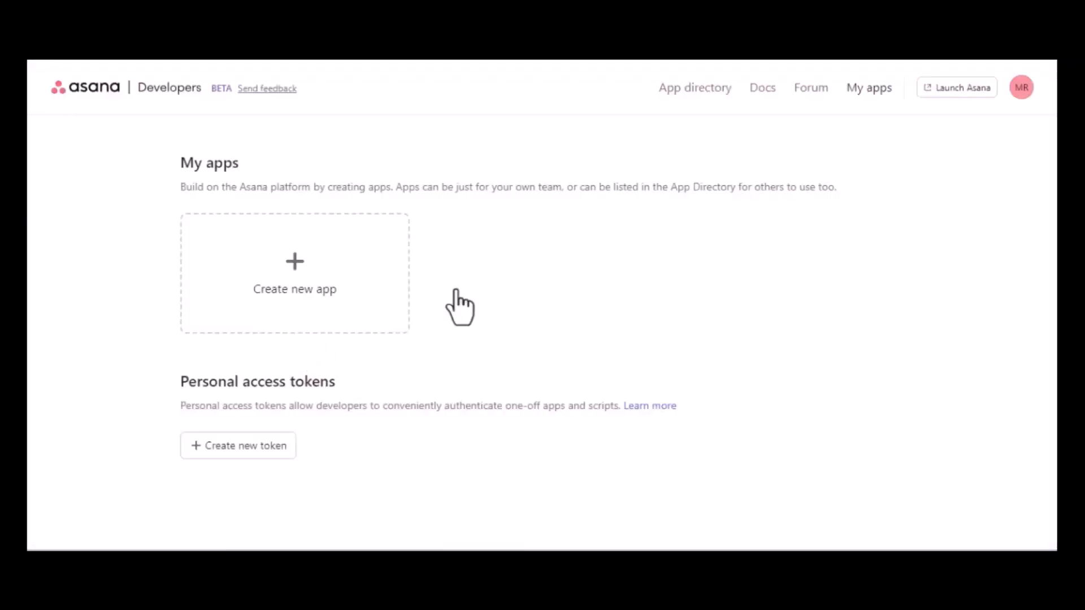
Create a personal access token named "For Bit Integrations", agreeing to the Asana API Terms, and copy the token.
{"action": "left_click", "coordinate": [271, 446]}
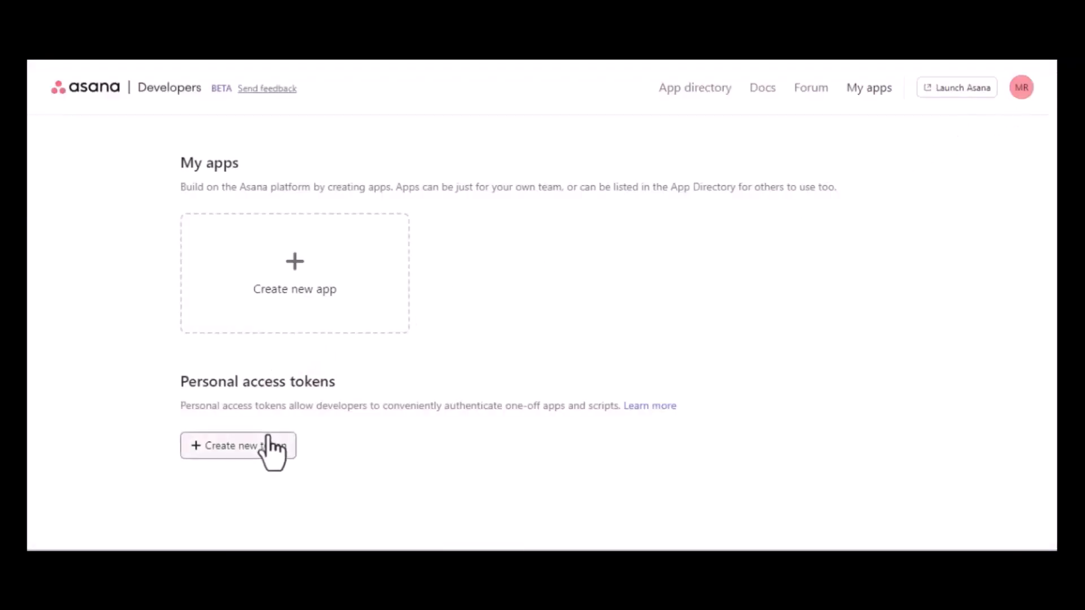
{"action": "left_click", "coordinate": [527, 232]}
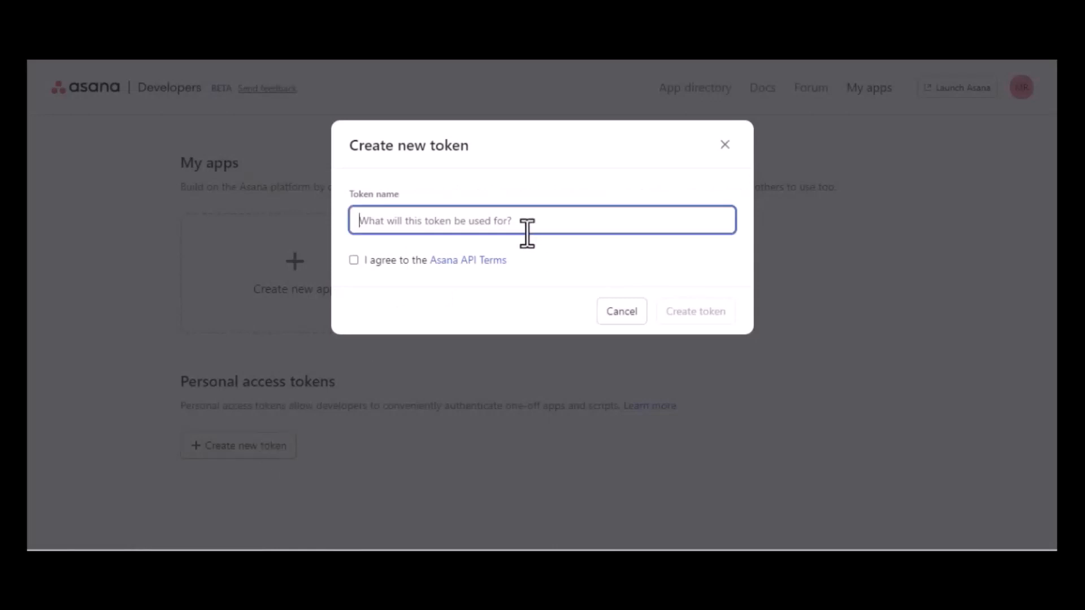
{"action": "type", "text": "For"}
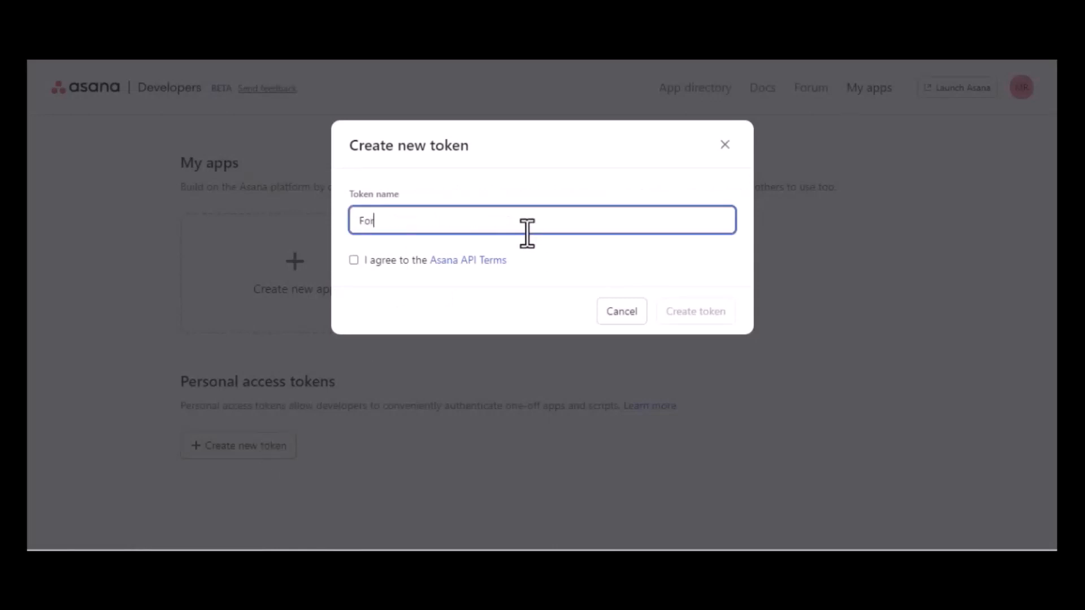
{"action": "type", "text": " Bit Integrations"}
{"action": "left_click", "coordinate": [354, 260]}
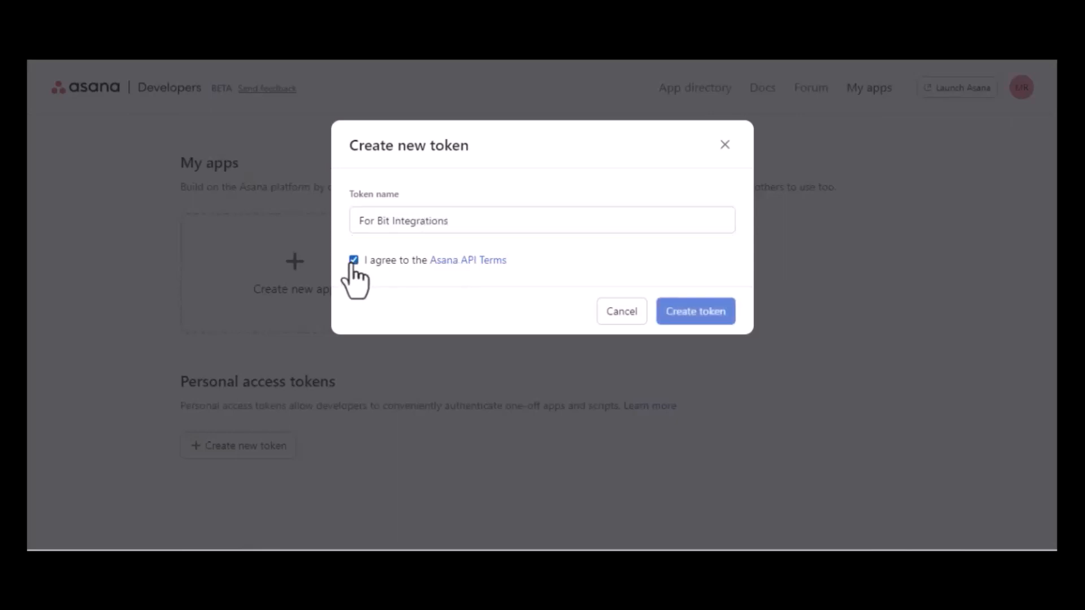
{"action": "left_click", "coordinate": [688, 322]}
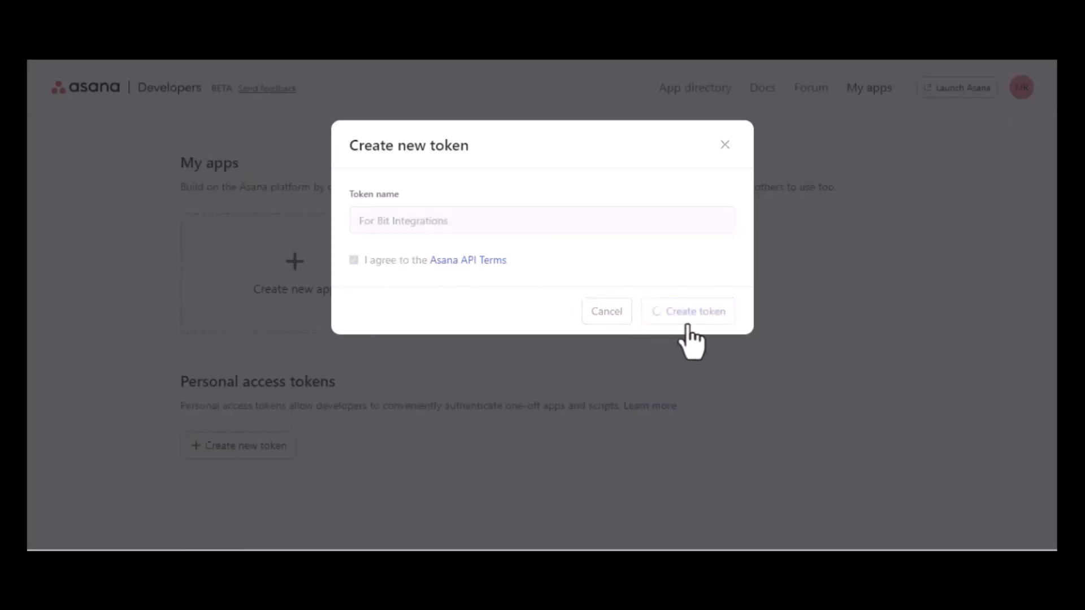
{"action": "left_click", "coordinate": [711, 252]}
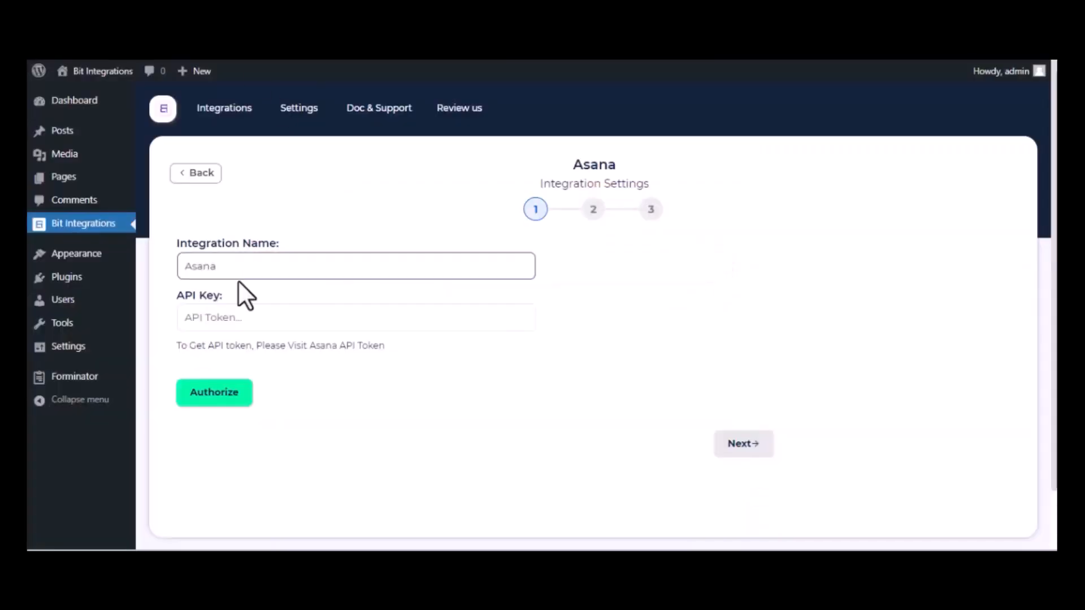
Back in Bit Integrations, paste the Asana token as the API key, authorize the connection and continue.
{"action": "key", "text": "ctrl+v"}
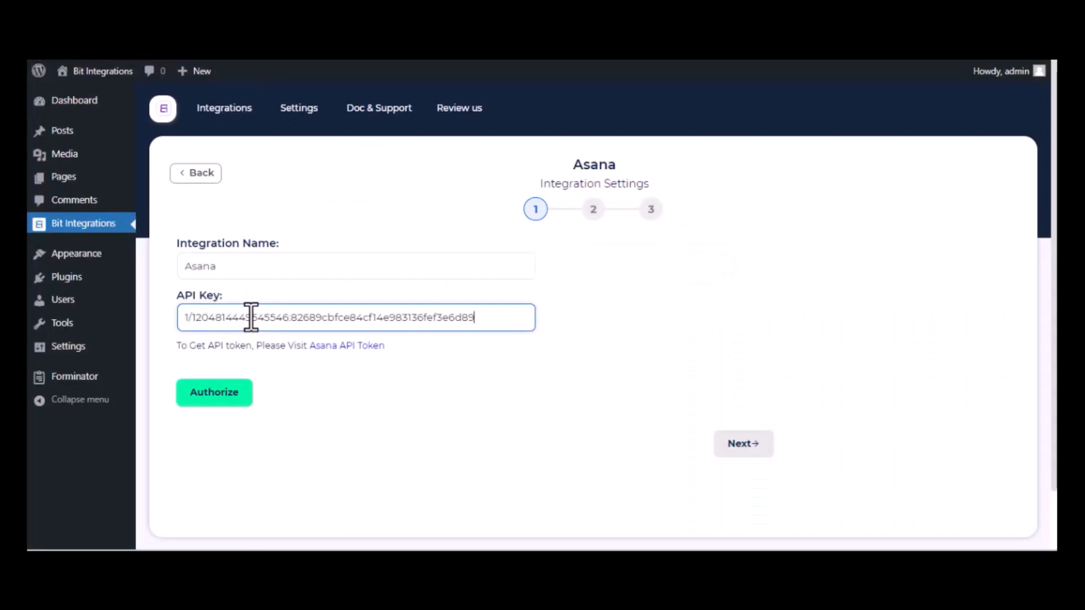
{"action": "left_click", "coordinate": [206, 395]}
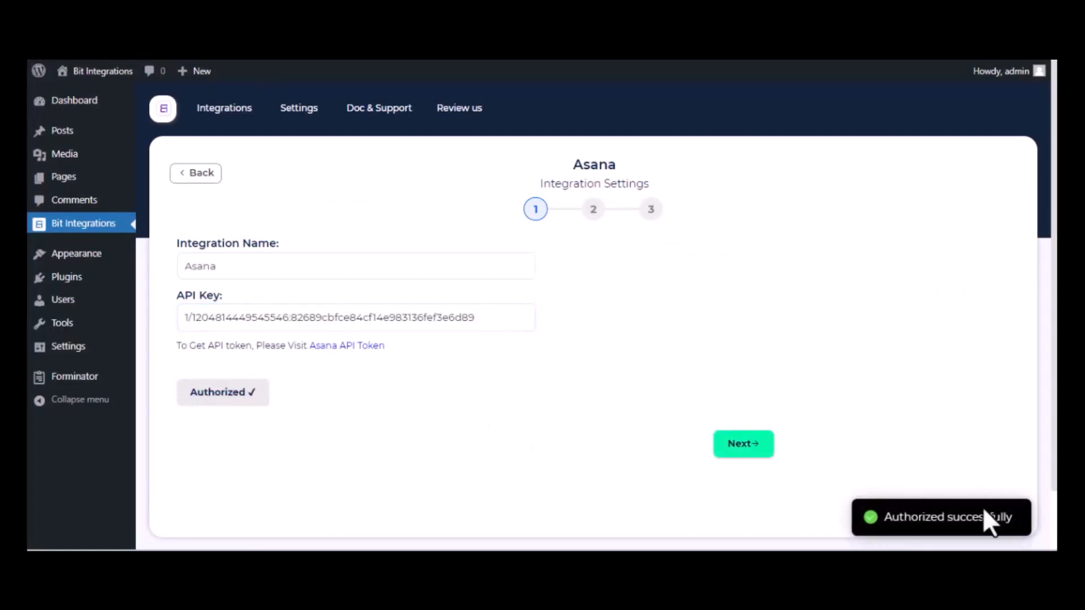
{"action": "left_click", "coordinate": [760, 451]}
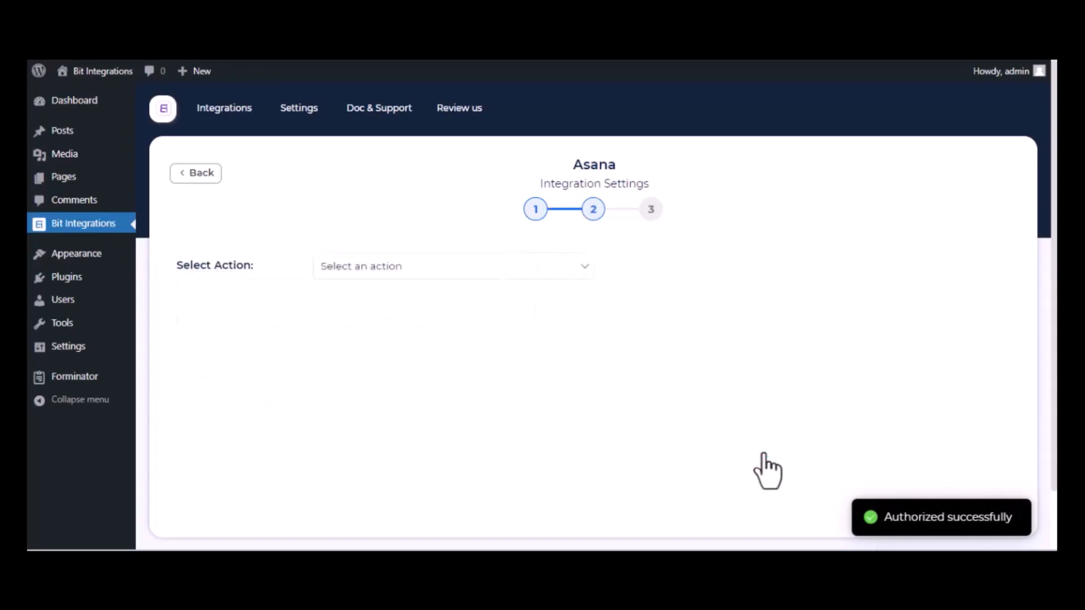
Set the Asana action to Create Task, with Project Plan as the project and To do as the section.
{"action": "left_click", "coordinate": [405, 278]}
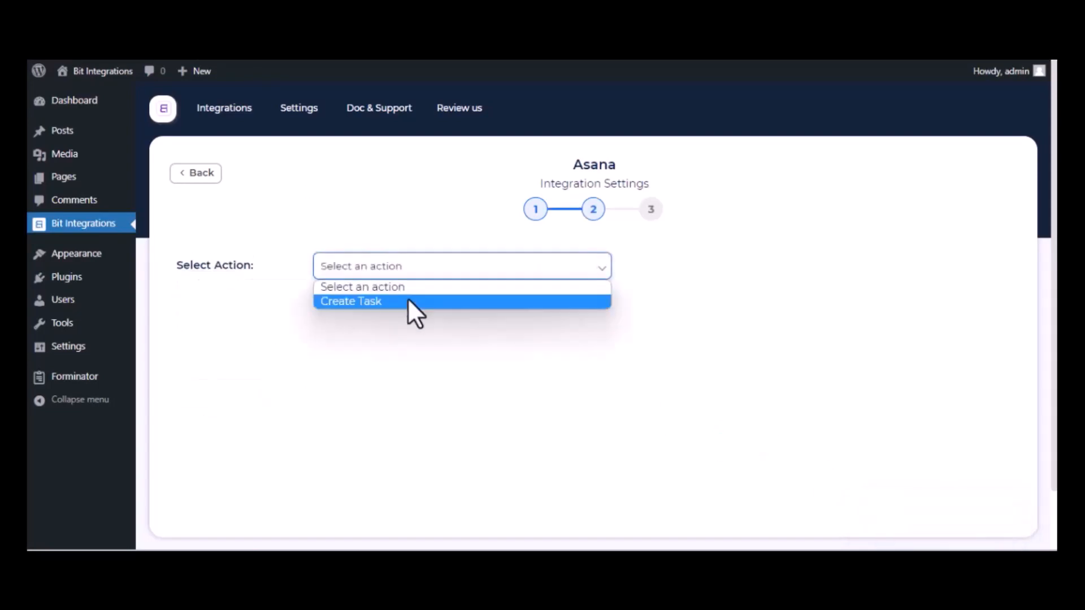
{"action": "left_click", "coordinate": [409, 301]}
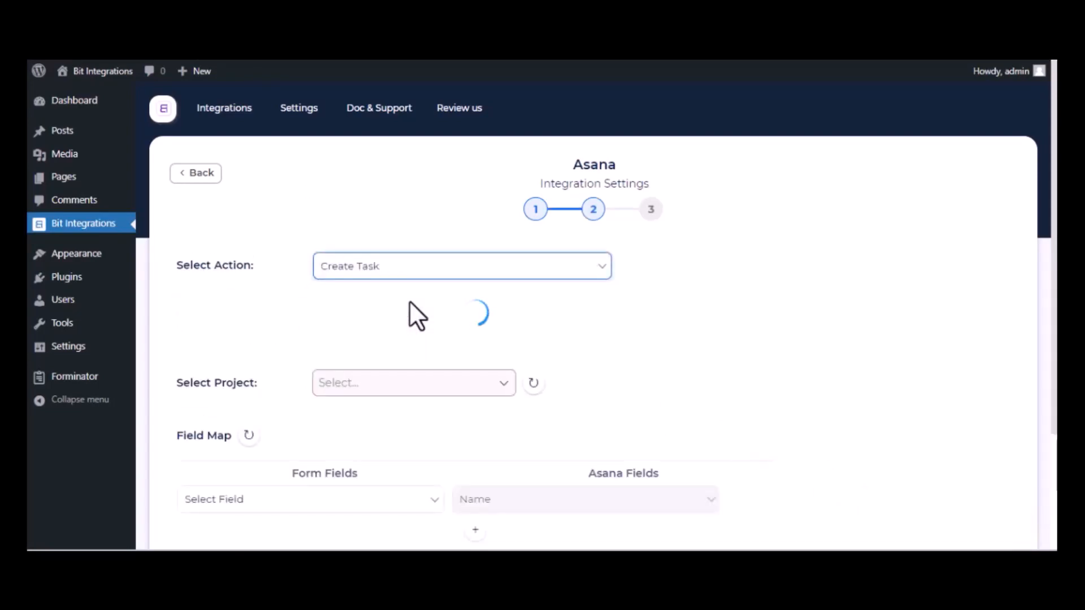
{"action": "left_click", "coordinate": [409, 301]}
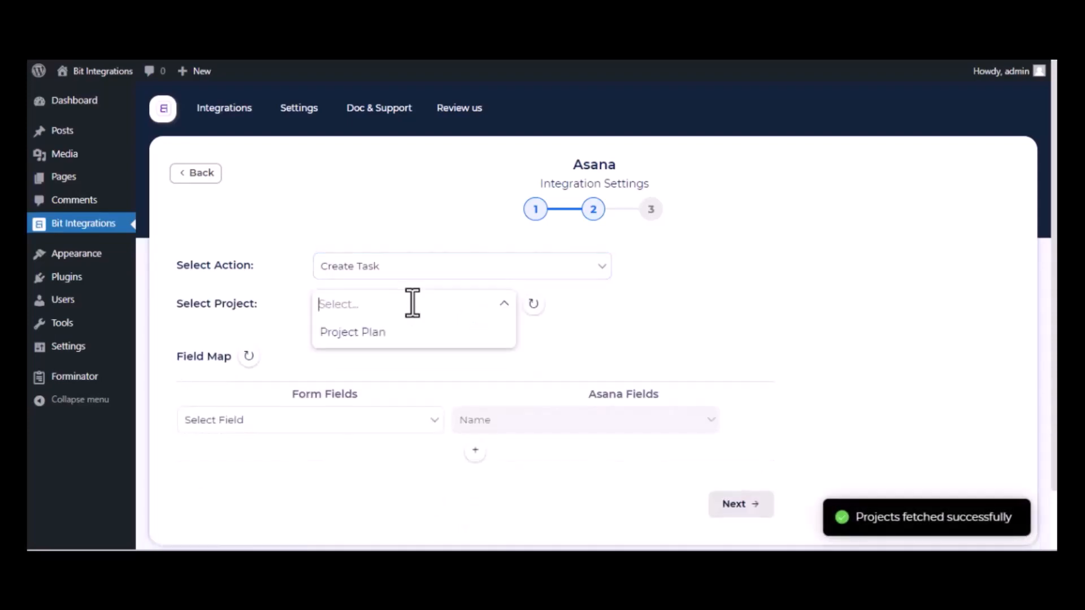
{"action": "left_click", "coordinate": [386, 335]}
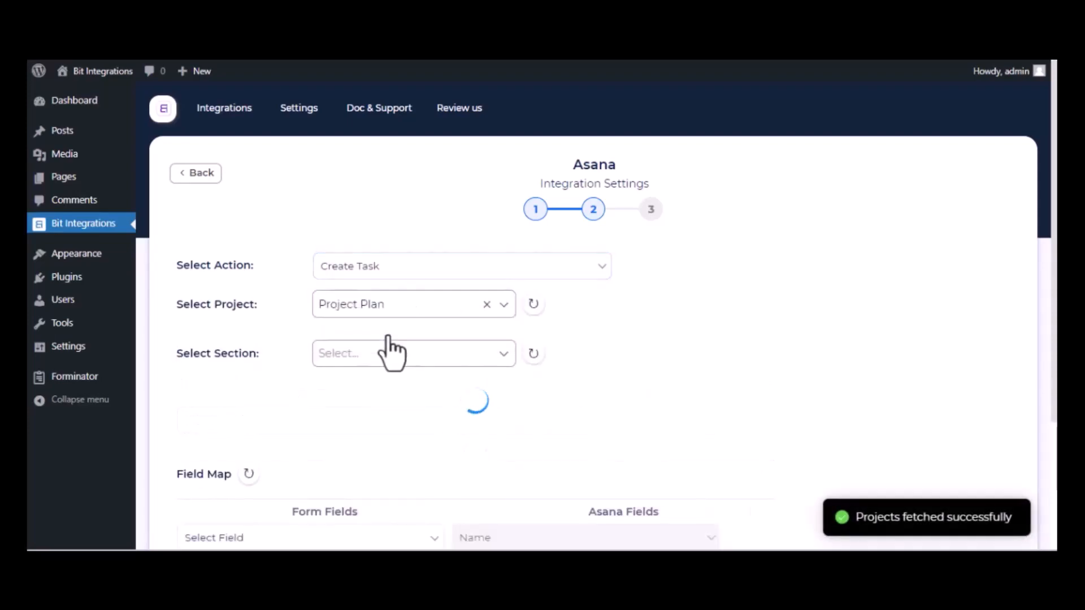
{"action": "left_click", "coordinate": [392, 356]}
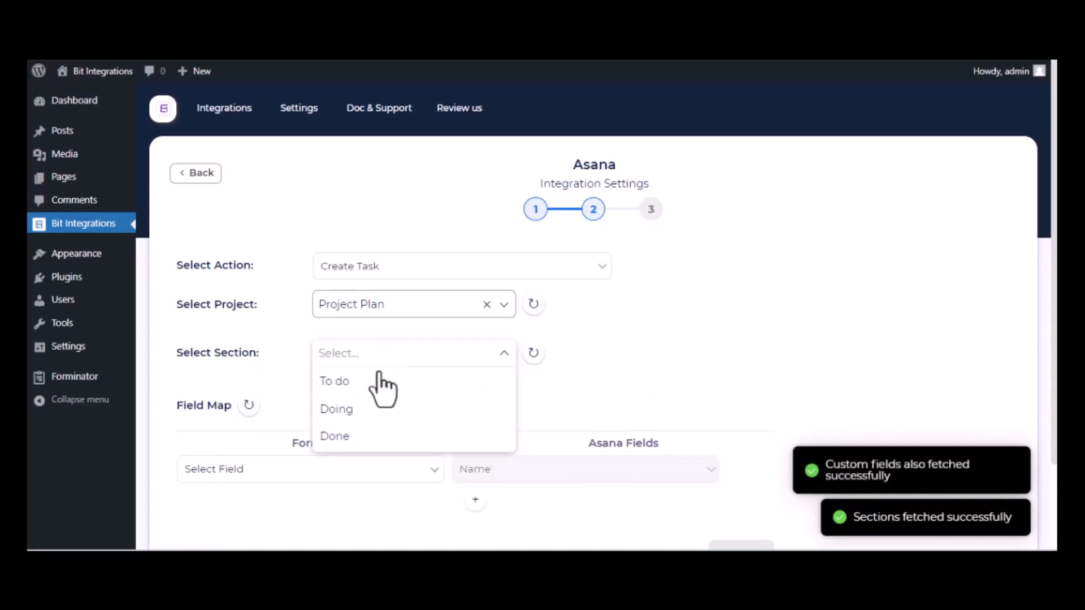
{"action": "left_click", "coordinate": [379, 379]}
Map Name-1 to Name and Descriptions-1 to Notes, and finish and save the integration.
{"action": "scroll", "coordinate": [381, 389], "scroll_direction": "down", "scroll_amount": 2}
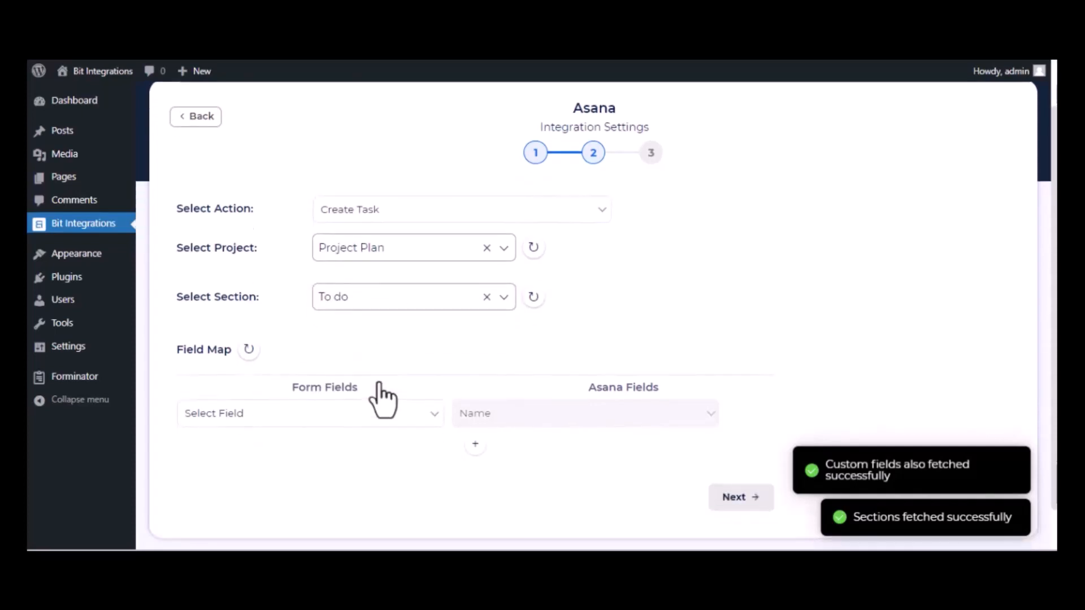
{"action": "left_click", "coordinate": [371, 374]}
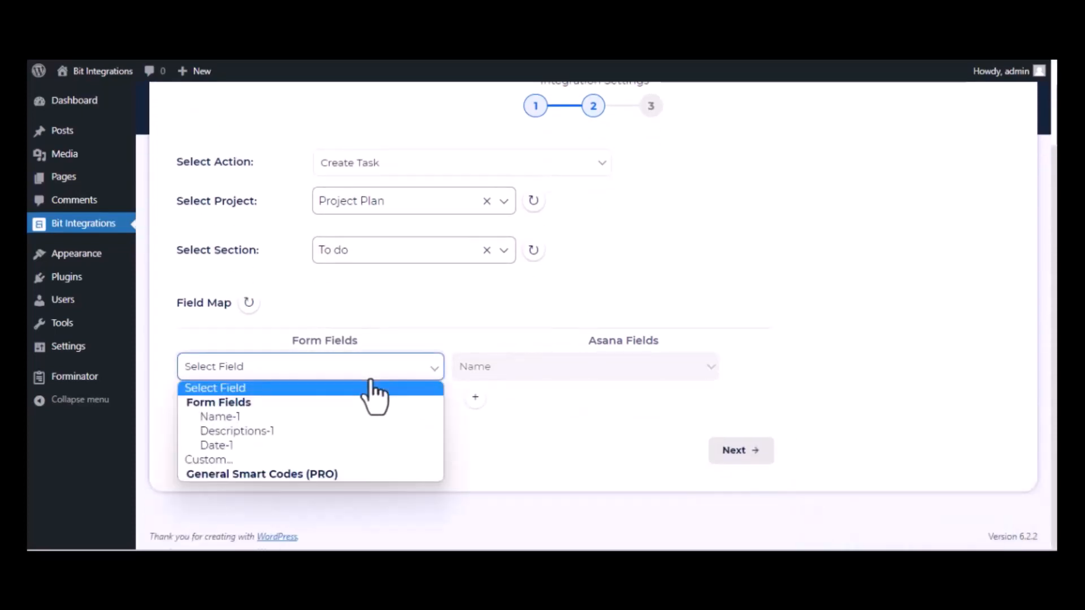
{"action": "left_click", "coordinate": [323, 417]}
{"action": "left_click", "coordinate": [475, 402]}
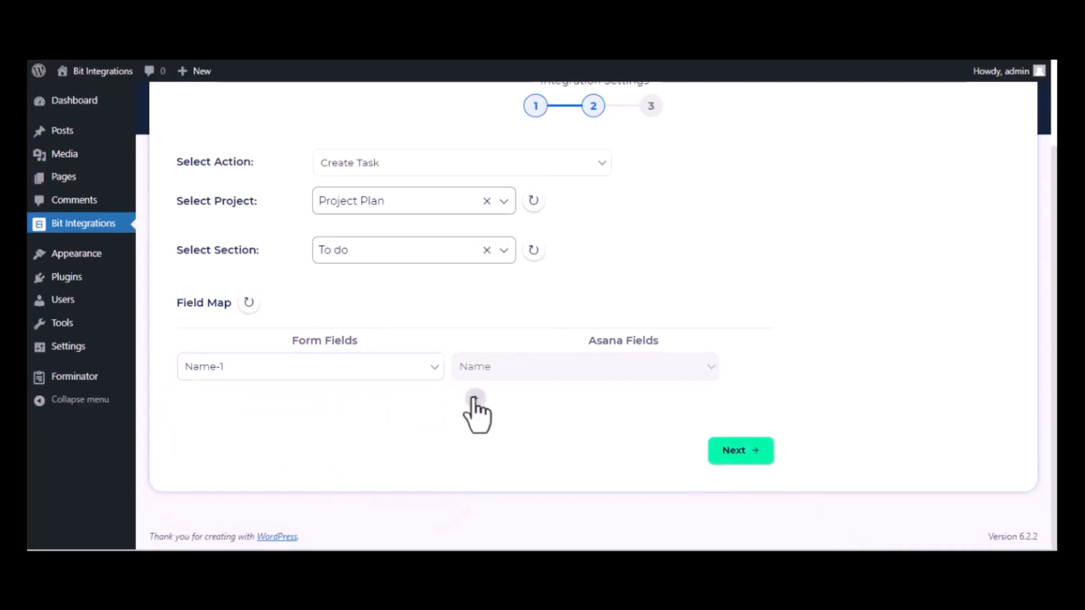
{"action": "left_click", "coordinate": [339, 402]}
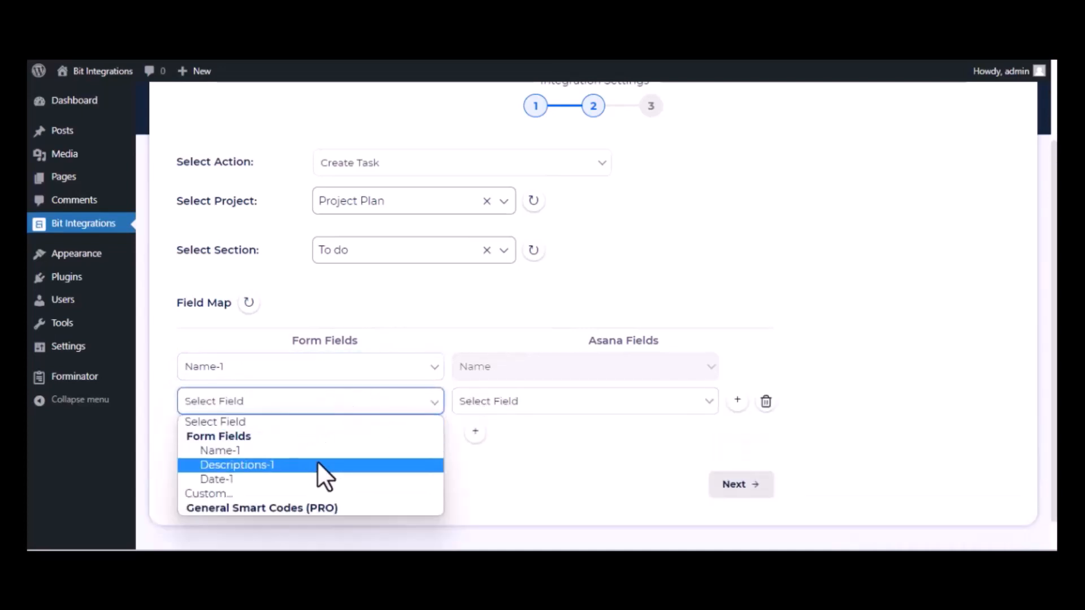
{"action": "left_click", "coordinate": [317, 464]}
{"action": "left_click", "coordinate": [489, 412]}
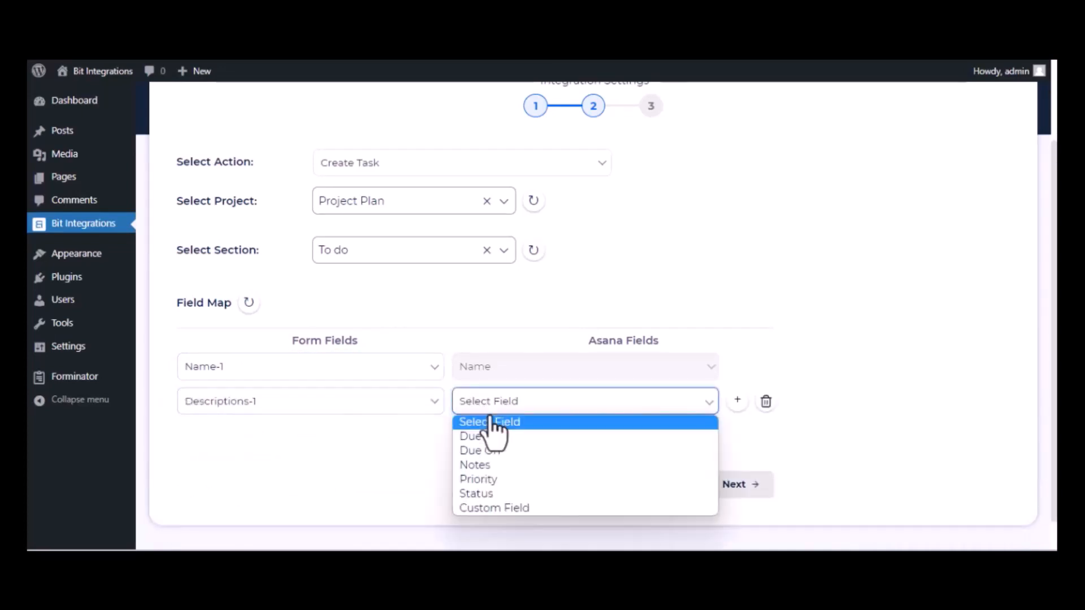
{"action": "left_click", "coordinate": [519, 466]}
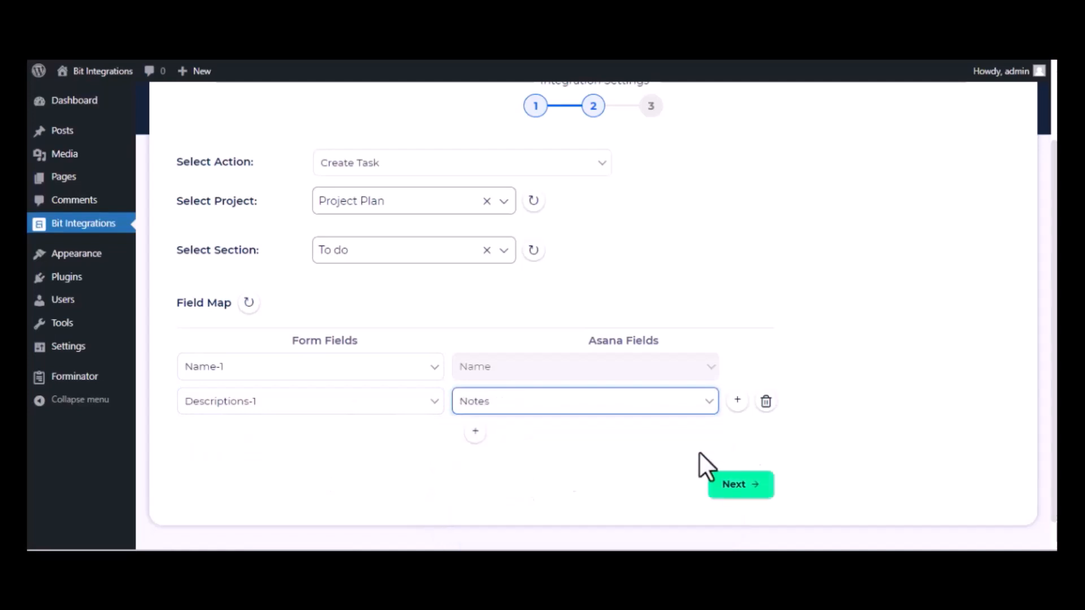
{"action": "left_click", "coordinate": [745, 486]}
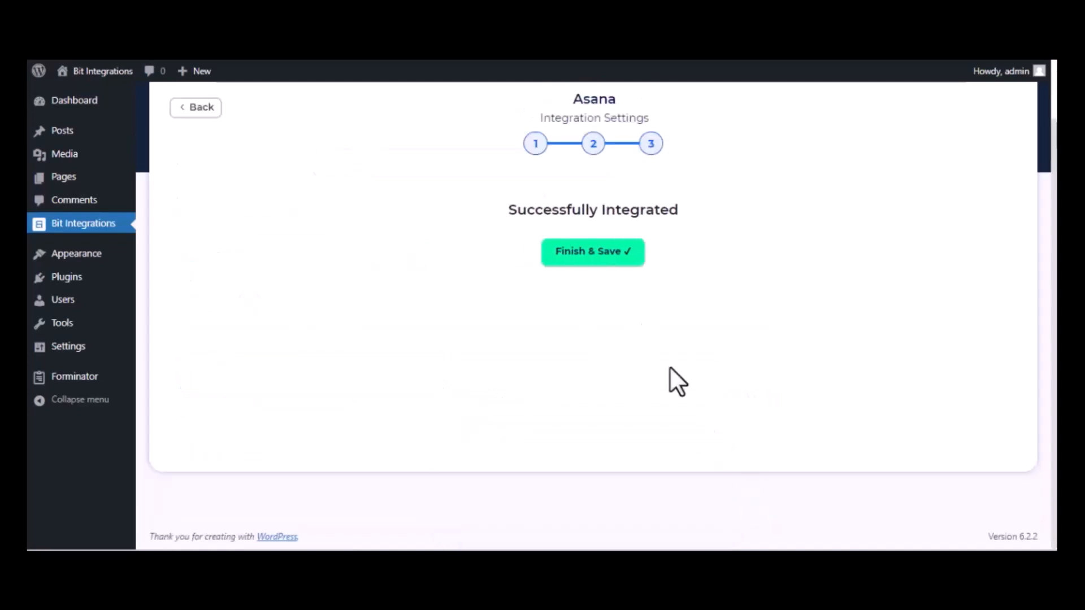
{"action": "left_click", "coordinate": [582, 252]}
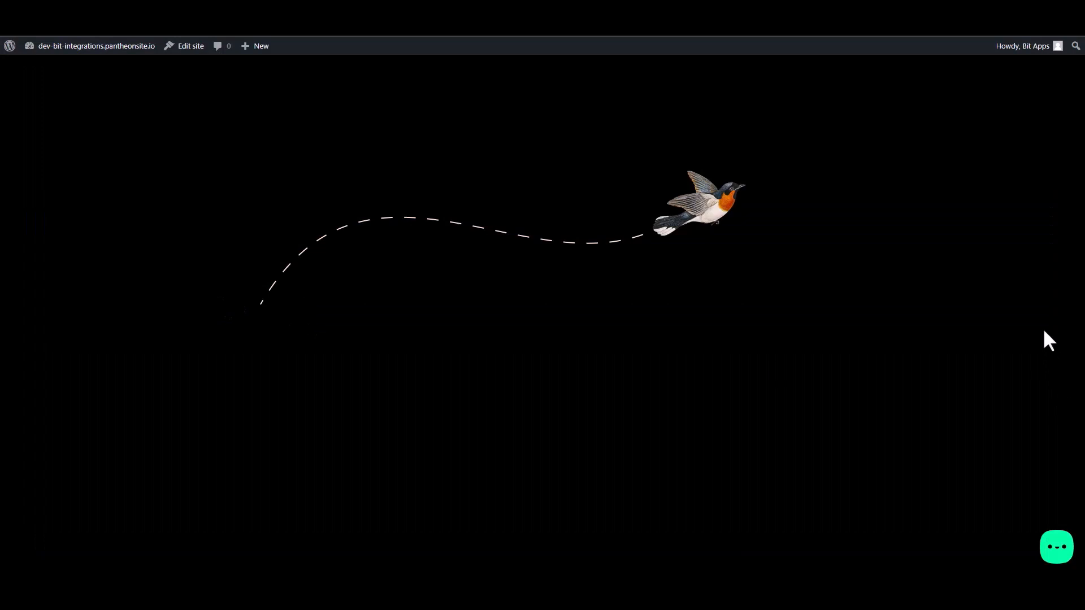
On the live site, submit the chat widget's Contact Form with "Bit Integrations" as the name and "Welcome to the Bit Integrations" as the description.
{"action": "left_click", "coordinate": [1056, 547]}
{"action": "left_click", "coordinate": [1017, 506]}
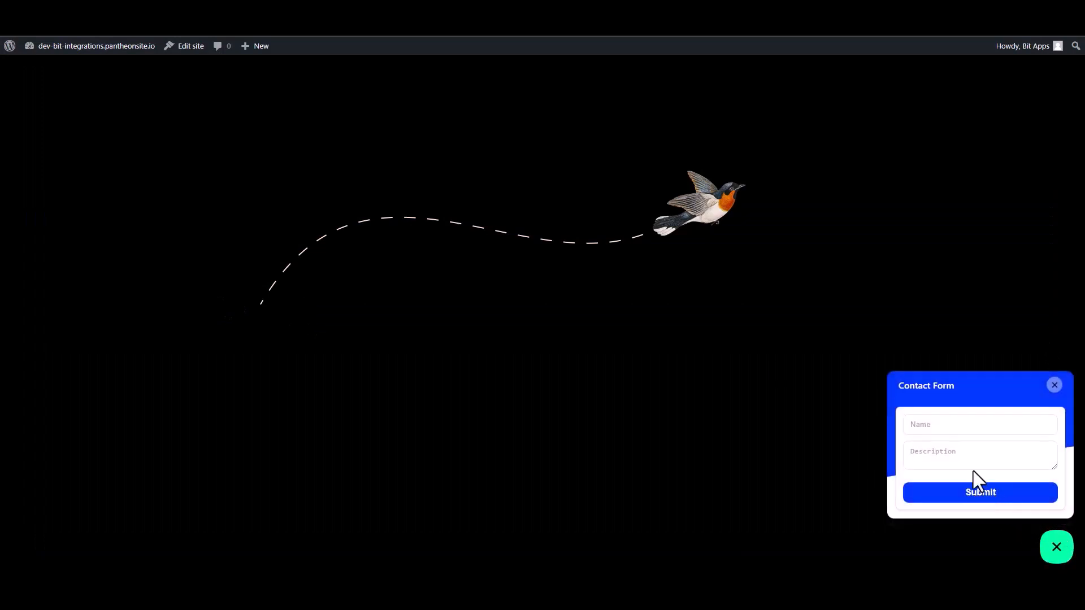
{"action": "left_click", "coordinate": [949, 430]}
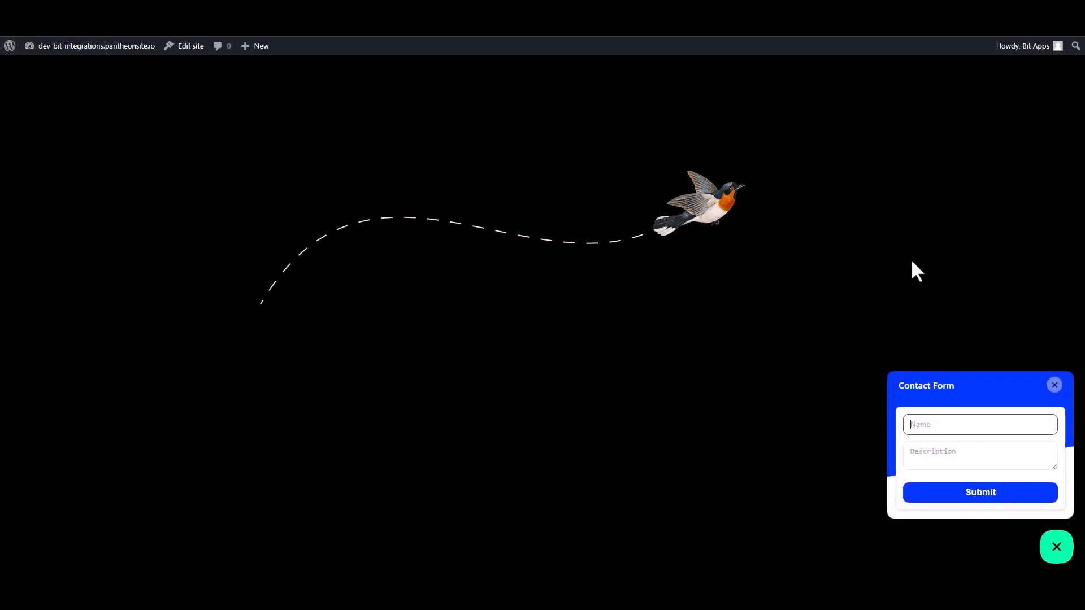
{"action": "type", "text": "Bit Integrations"}
{"action": "left_click", "coordinate": [937, 450]}
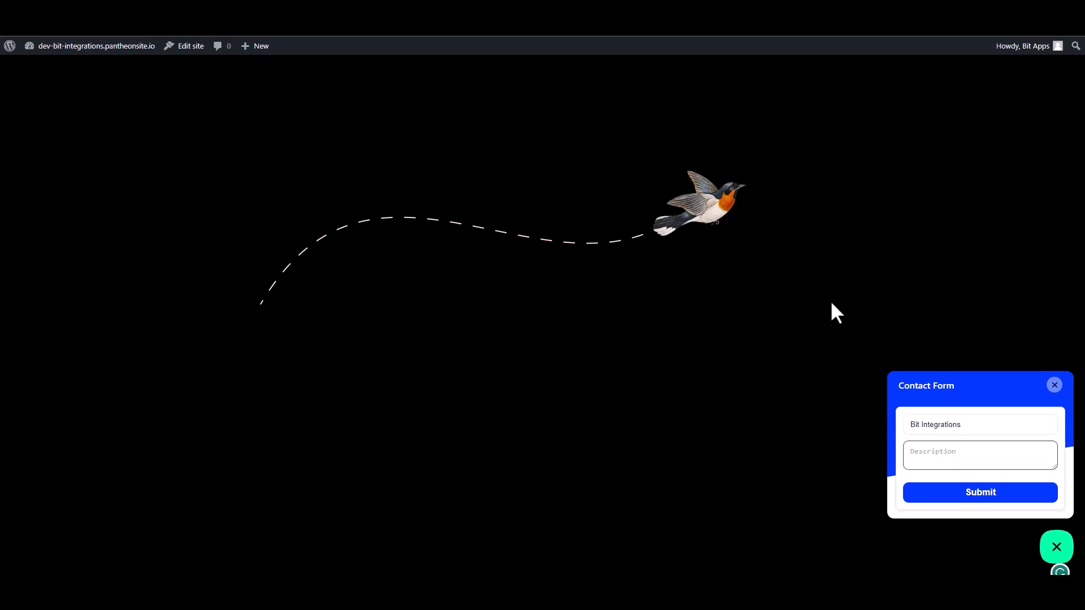
{"action": "type", "text": "Welcome to the Bit Integ"}
{"action": "type", "text": "ratio"}
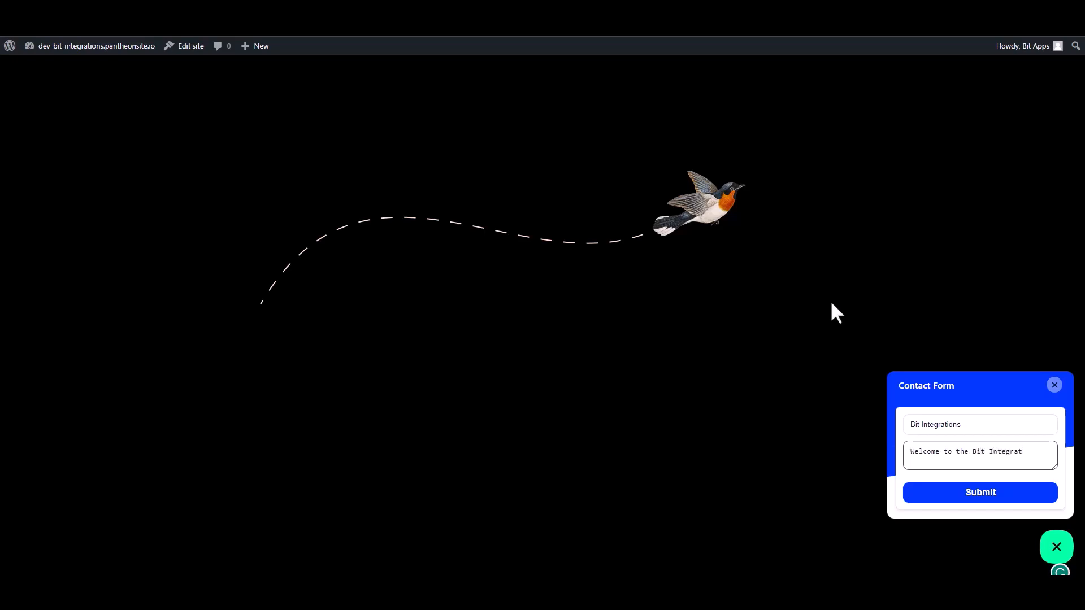
{"action": "type", "text": "ns"}
{"action": "left_click", "coordinate": [954, 499]}
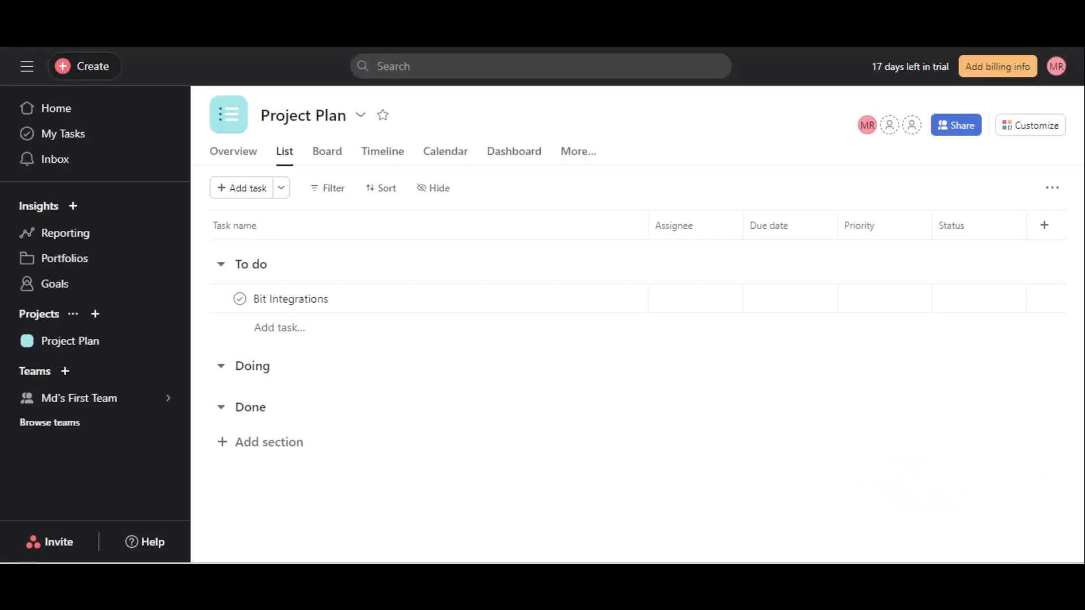
In Asana, open the Bit Integrations task in Project Plan's To do section and review its details and description.
{"action": "left_click", "coordinate": [408, 294]}
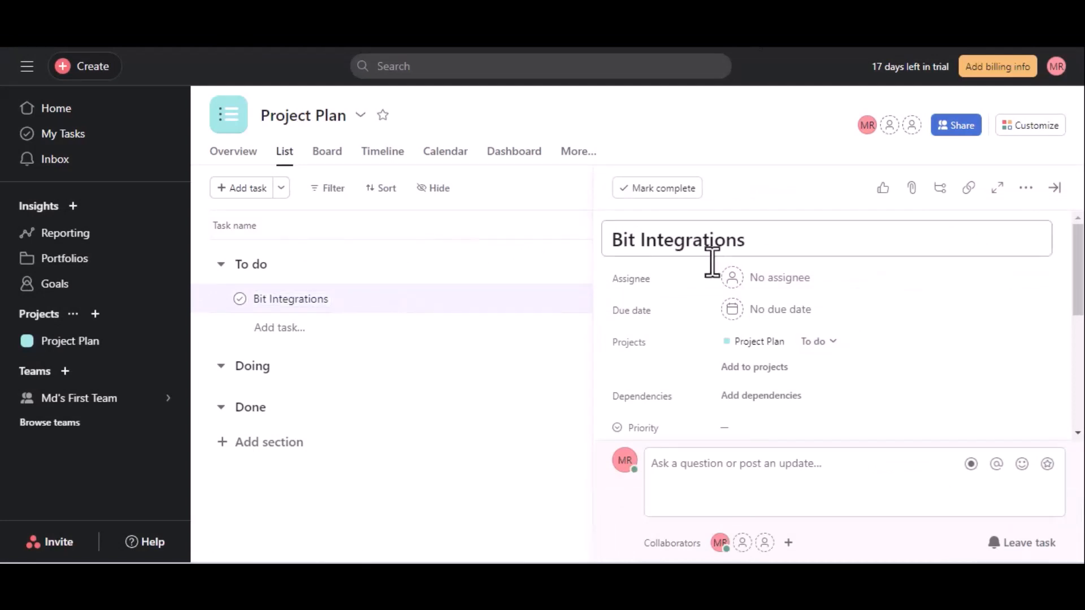
{"action": "scroll", "coordinate": [829, 362], "scroll_direction": "down", "scroll_amount": 2}
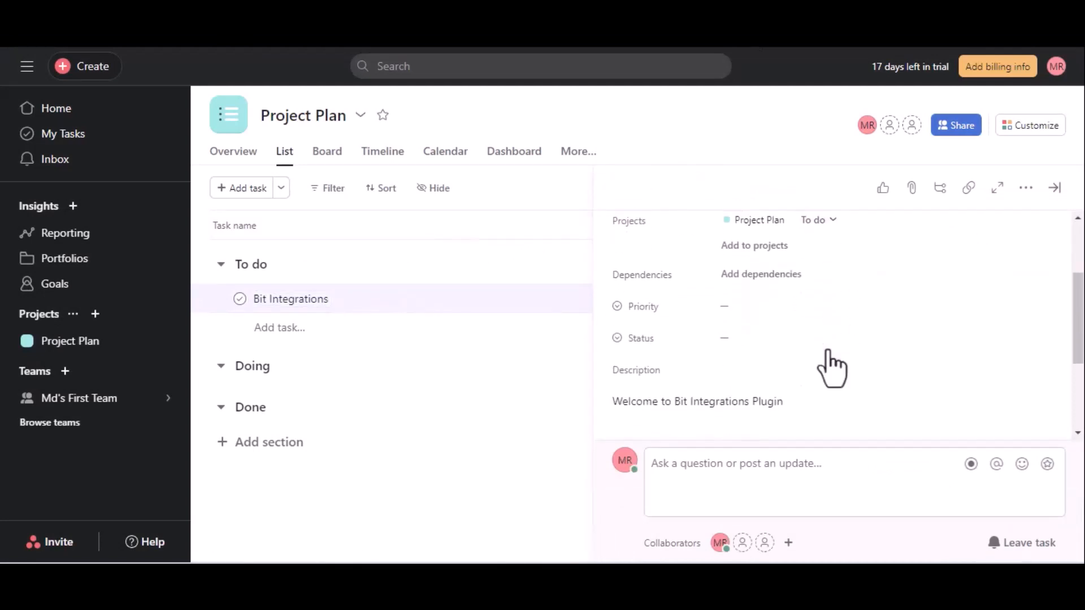
{"action": "scroll", "coordinate": [830, 367], "scroll_direction": "down", "scroll_amount": 3}
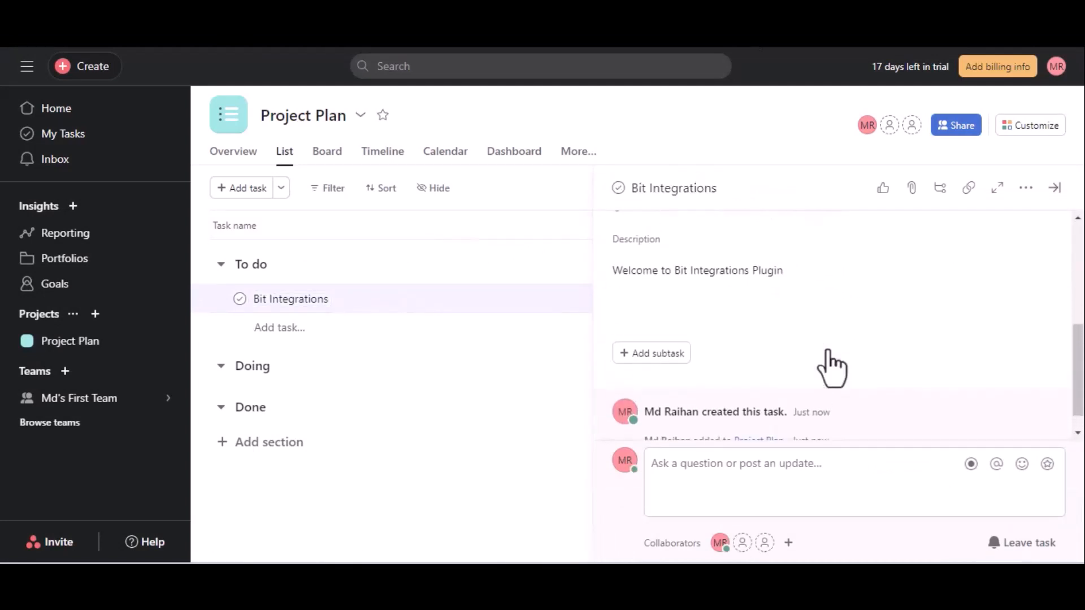
{"action": "scroll", "coordinate": [728, 272], "scroll_direction": "down", "scroll_amount": 1}
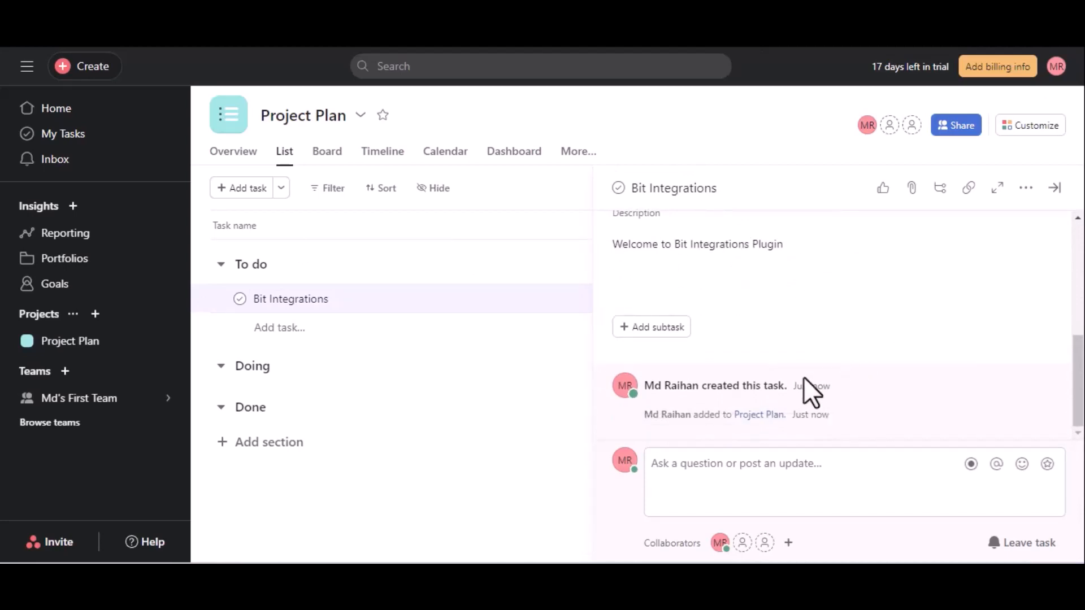
{"action": "scroll", "coordinate": [737, 331], "scroll_direction": "up", "scroll_amount": 6}
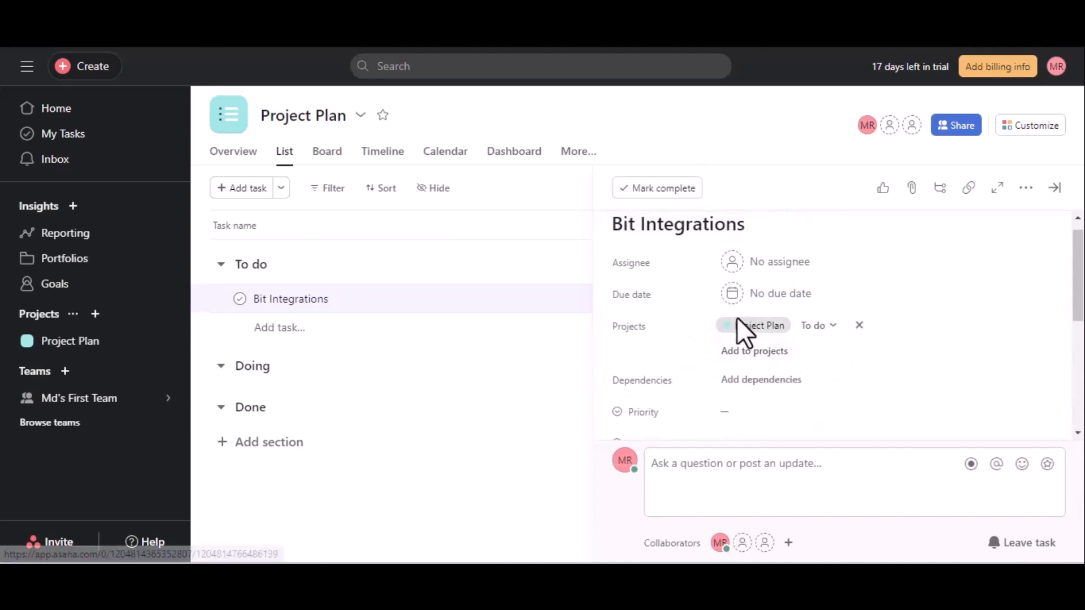